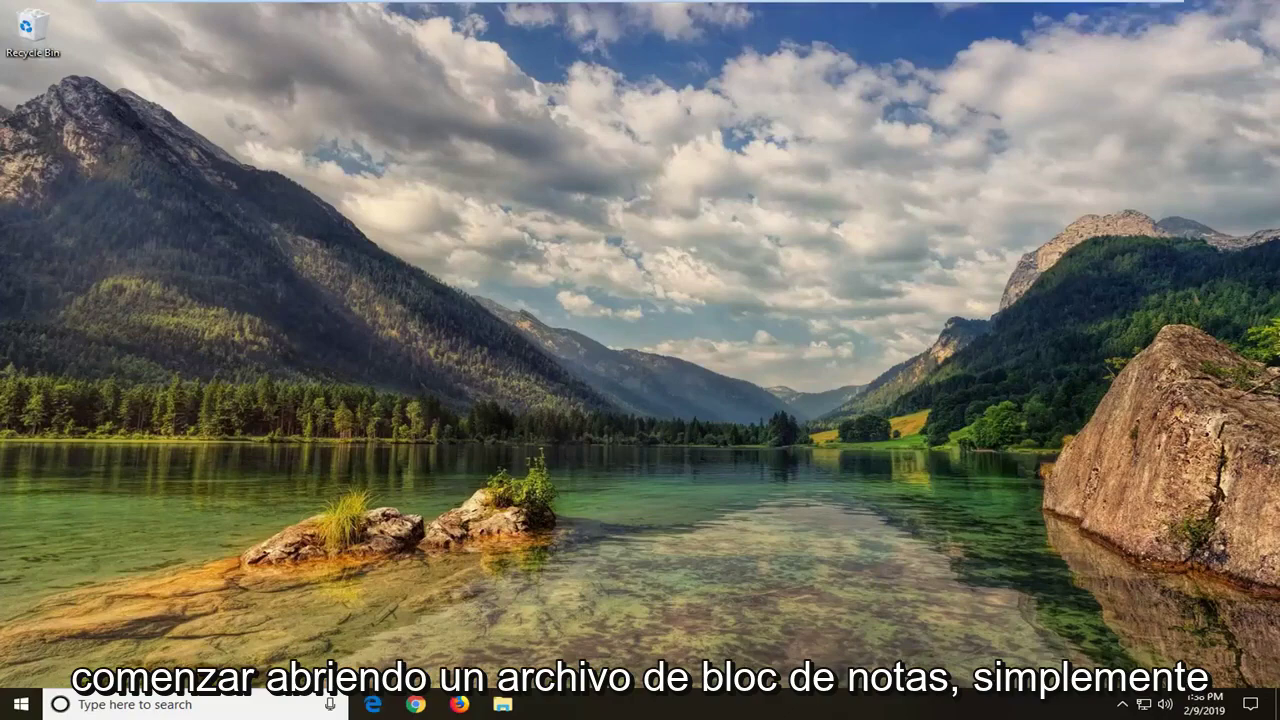
Step: Search the Start menu for 'notepad' and launch Notepad
click(13, 705)
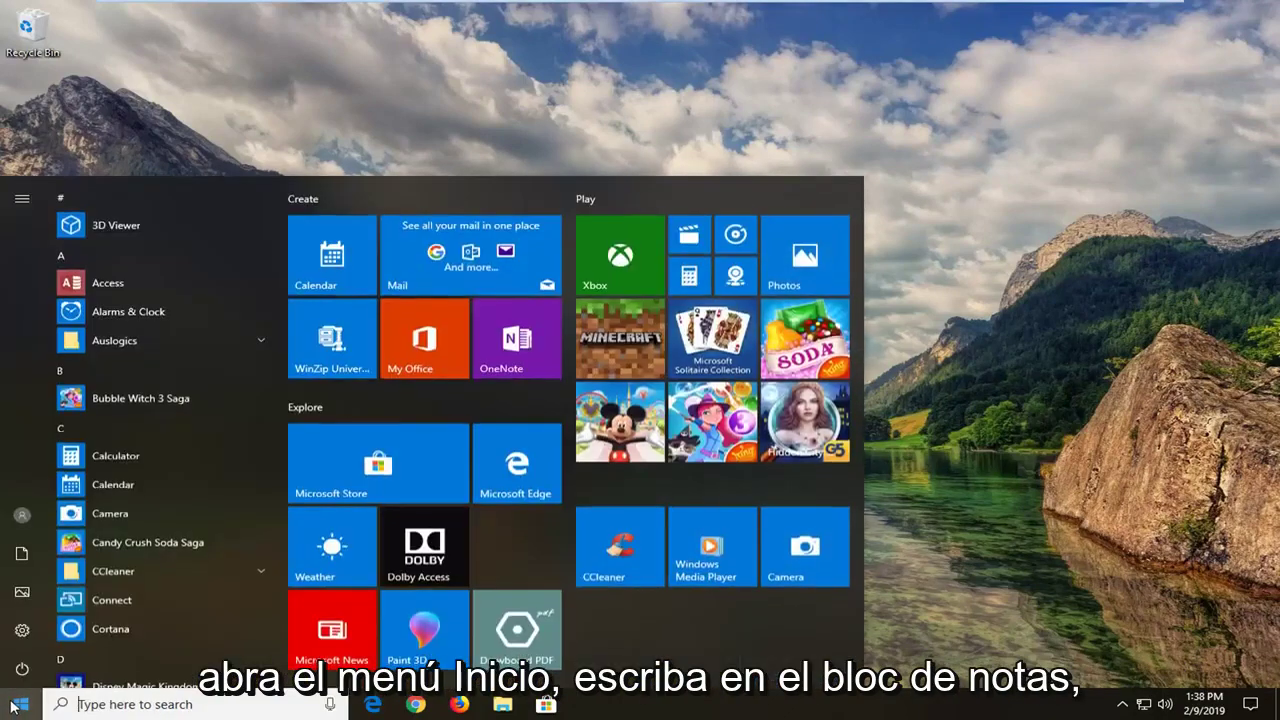
text(n)
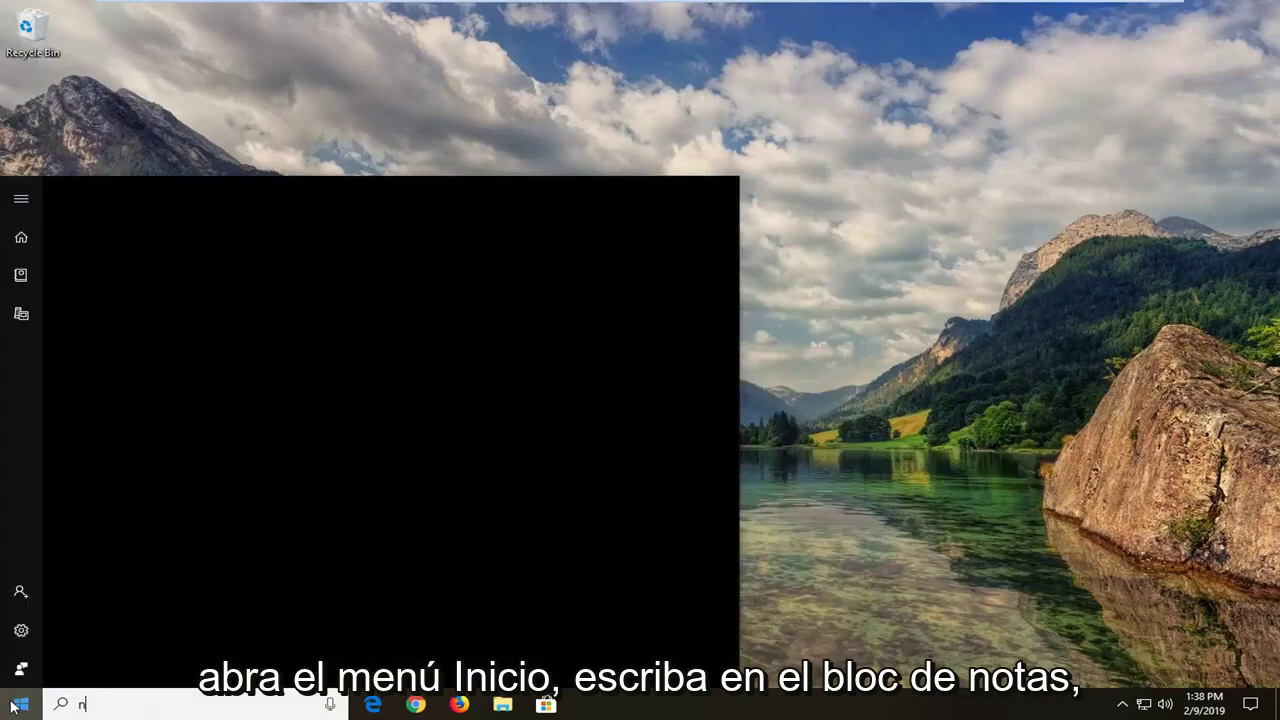
text(otepad)
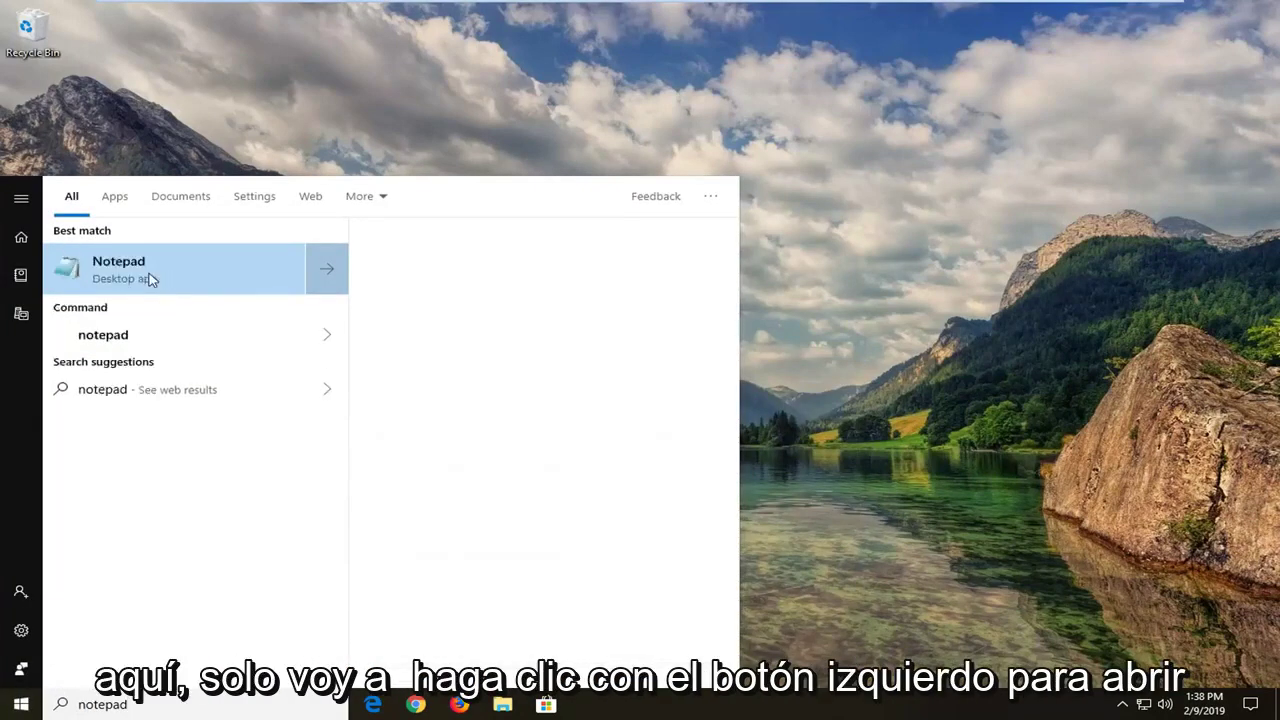
click(133, 276)
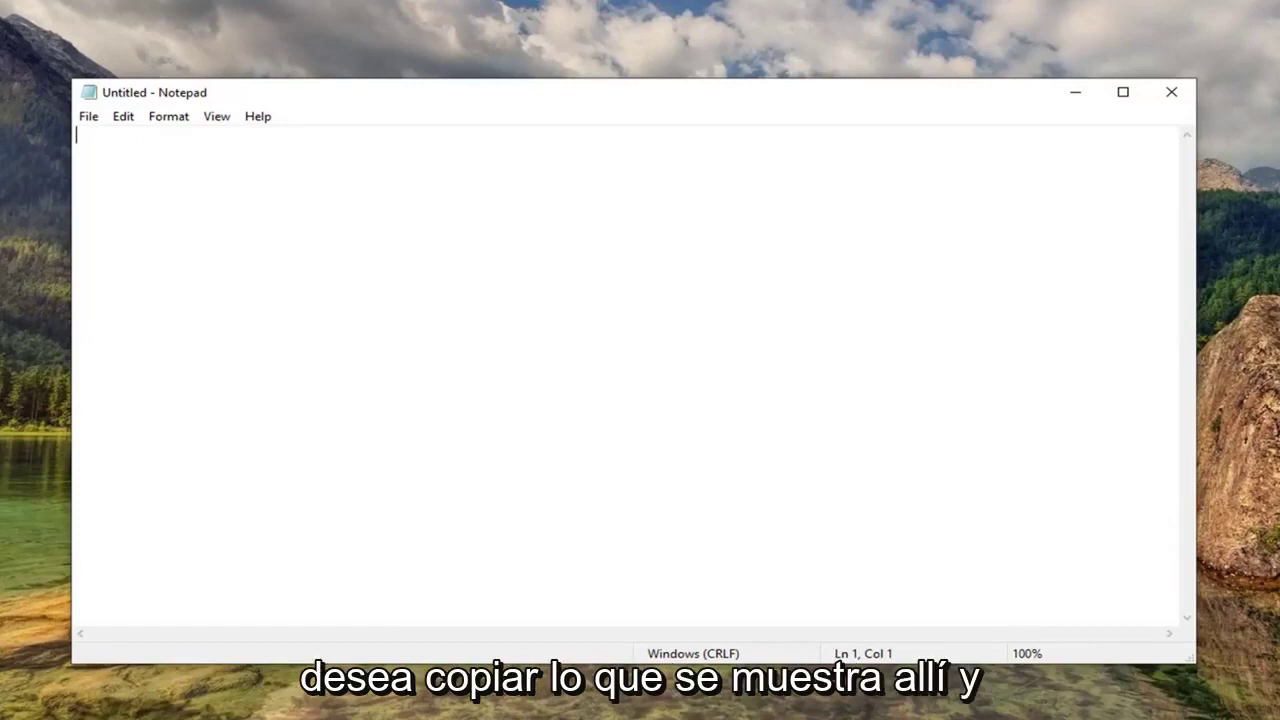
Step: Paste the copied battery-monitor VBScript into the blank Notepad document
right_click(149, 154)
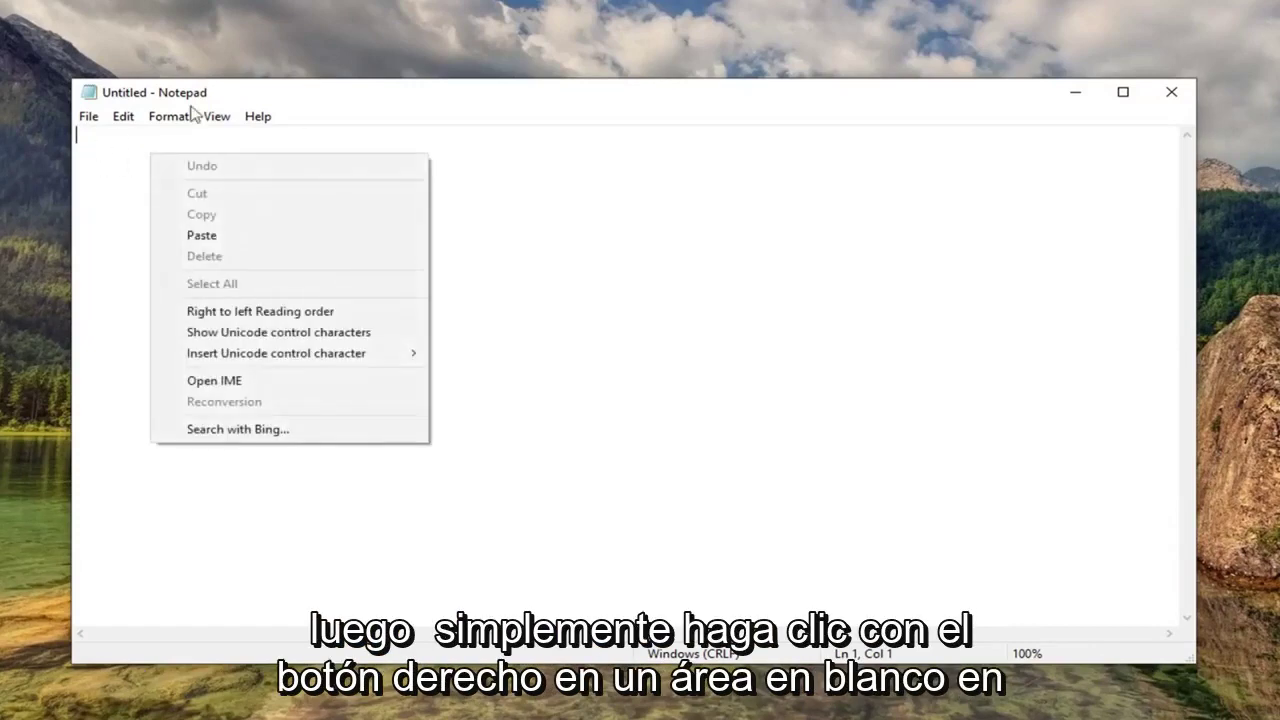
click(205, 235)
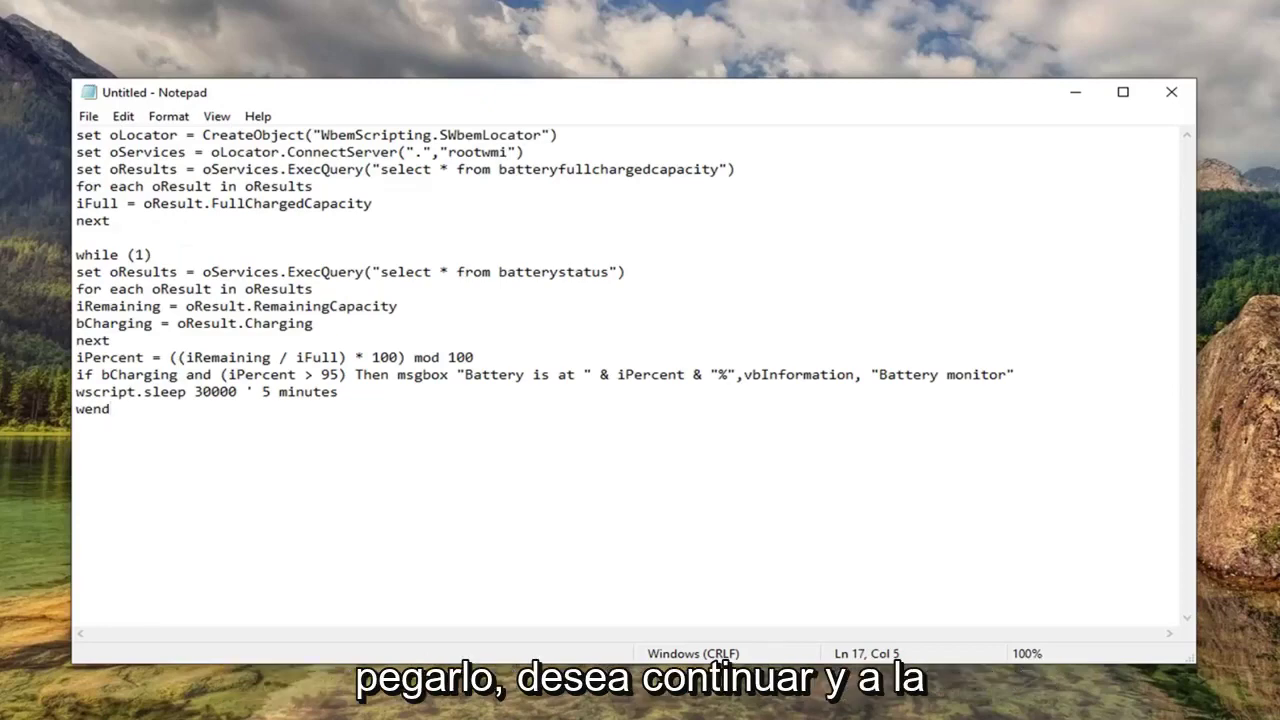
Step: Start Save As with the file type set to All Files and the file name box active
click(90, 117)
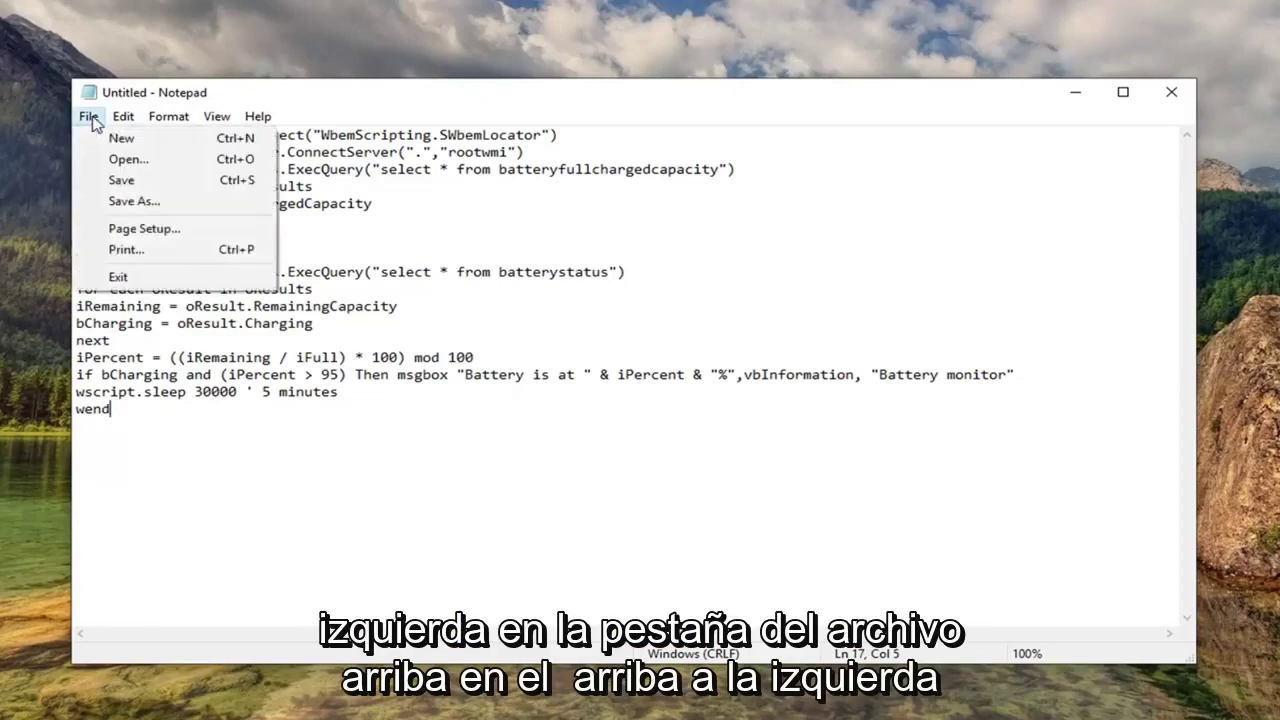
click(130, 203)
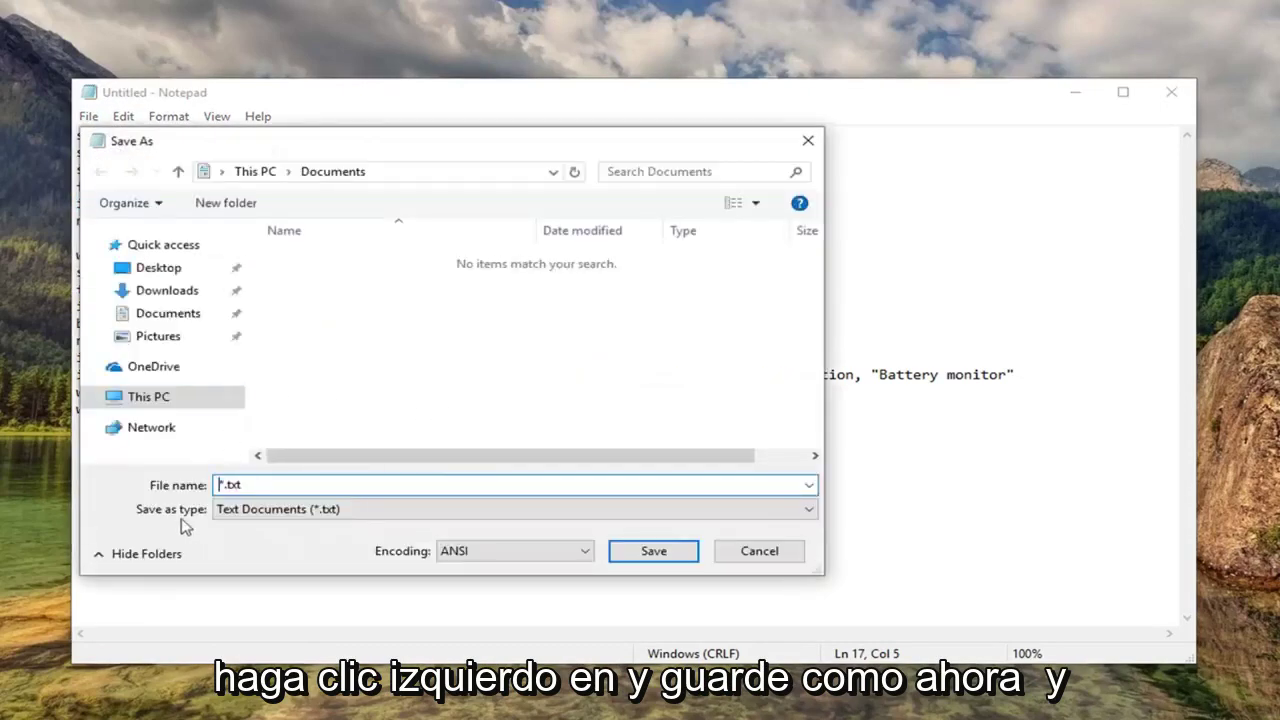
click(248, 512)
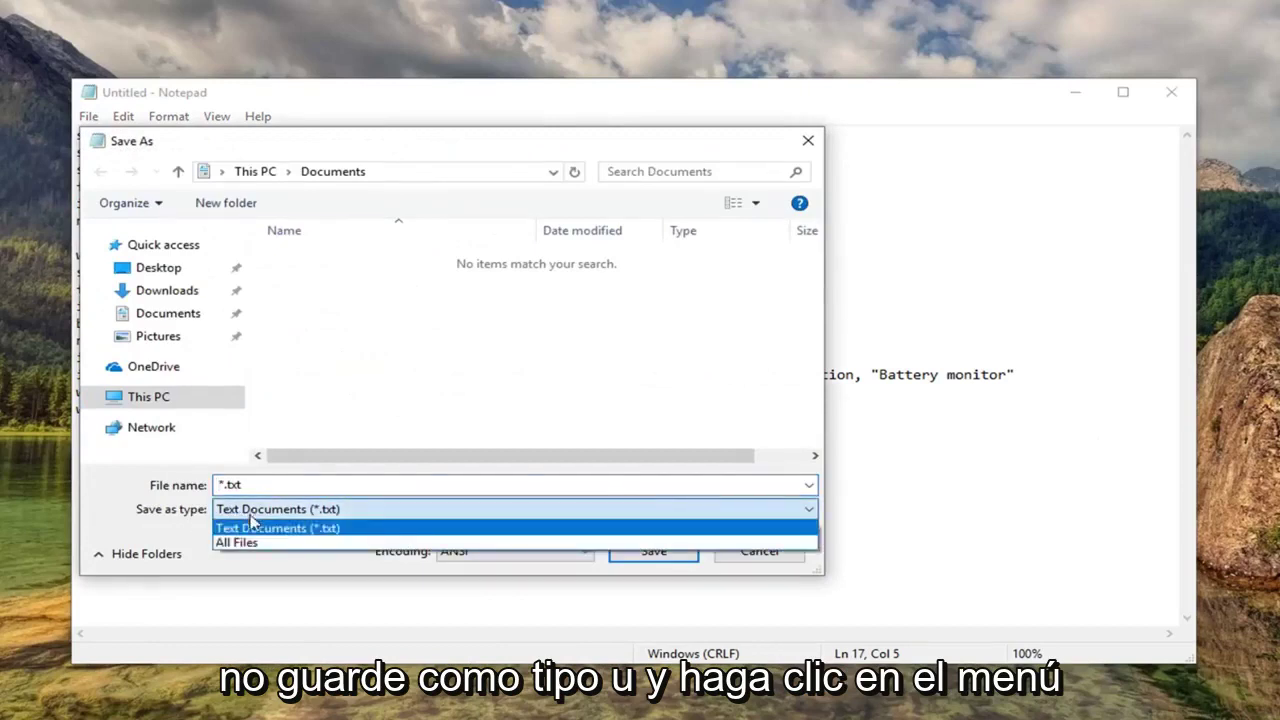
click(240, 543)
click(300, 485)
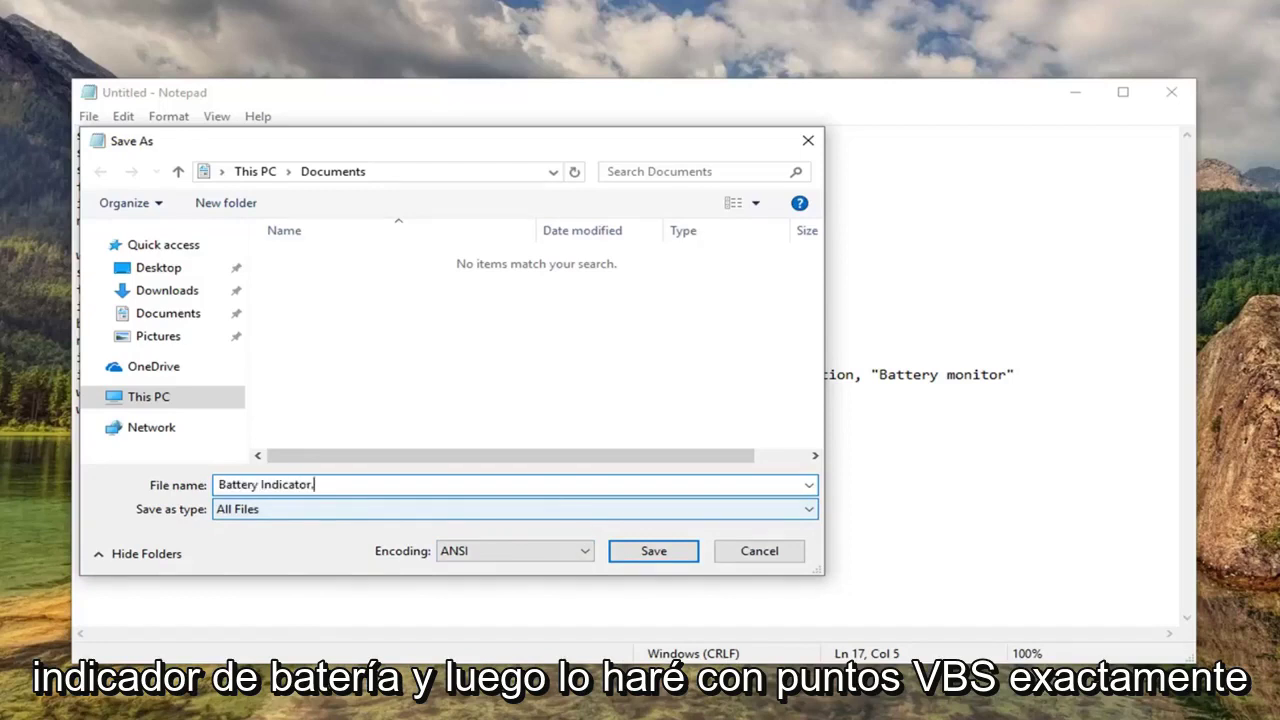
Step: Finish the name as Battery Indicator.vbs and save it to the Desktop
text(vbs)
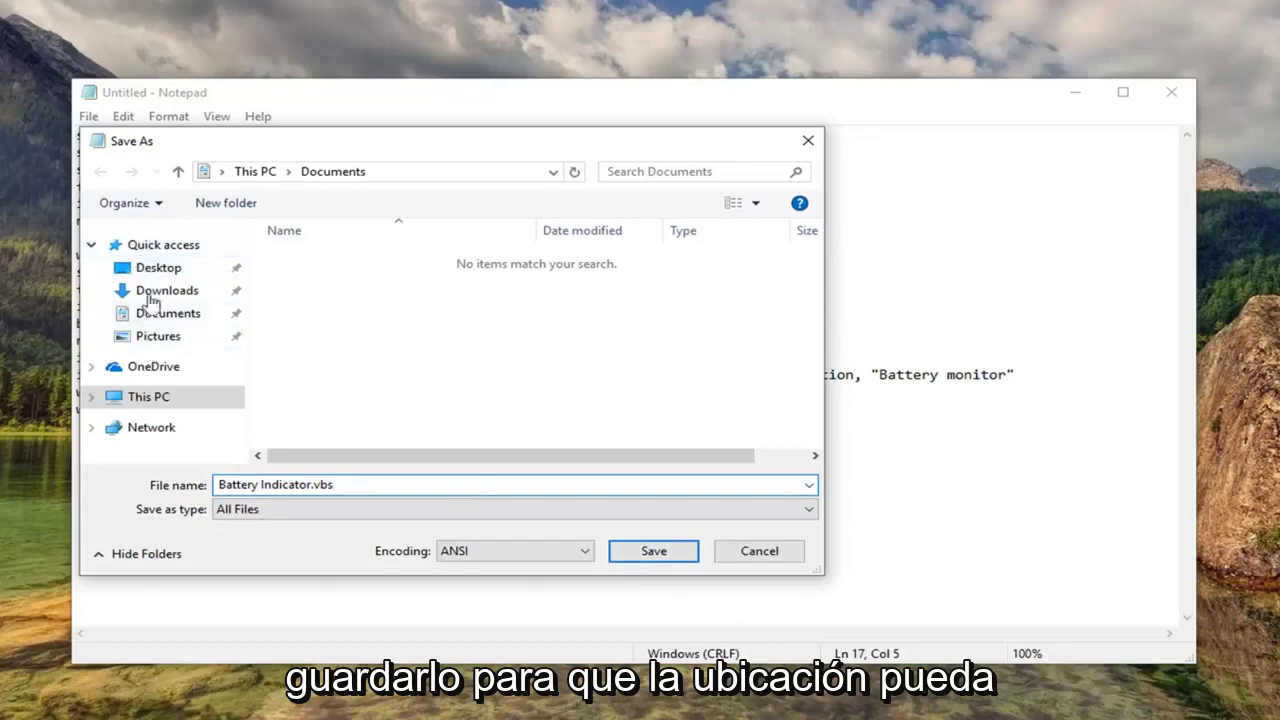
click(147, 272)
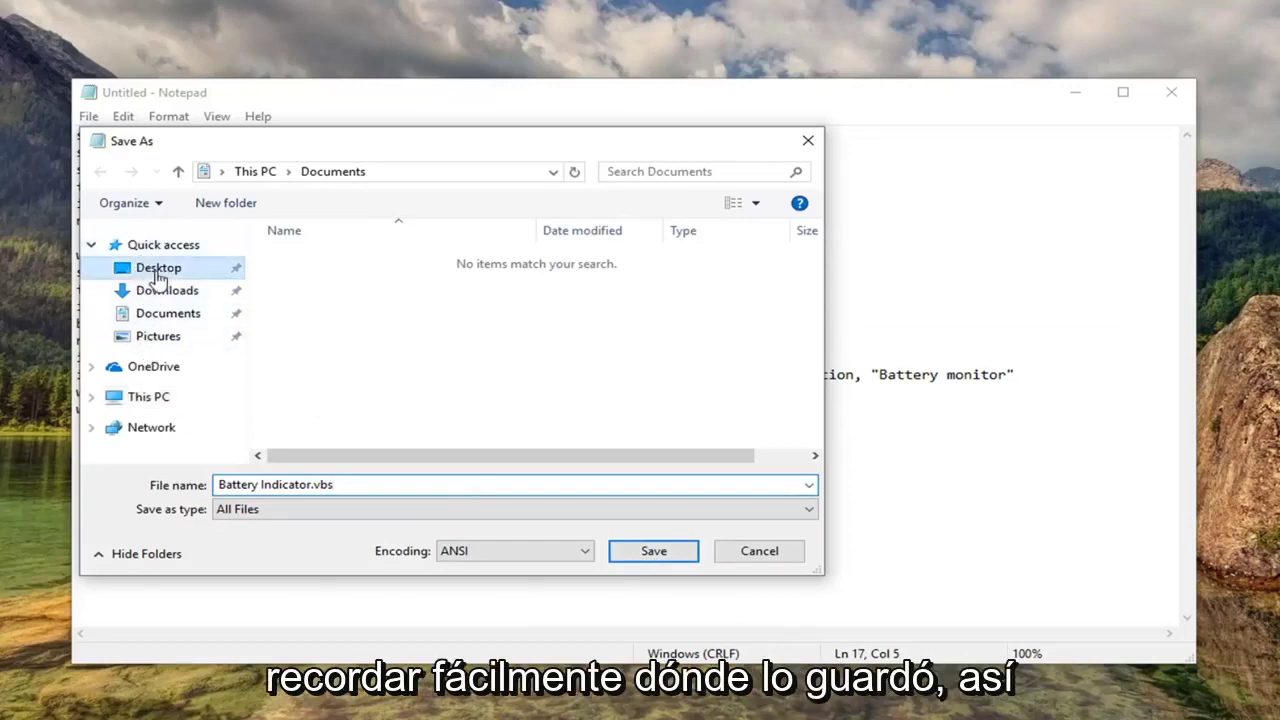
click(651, 551)
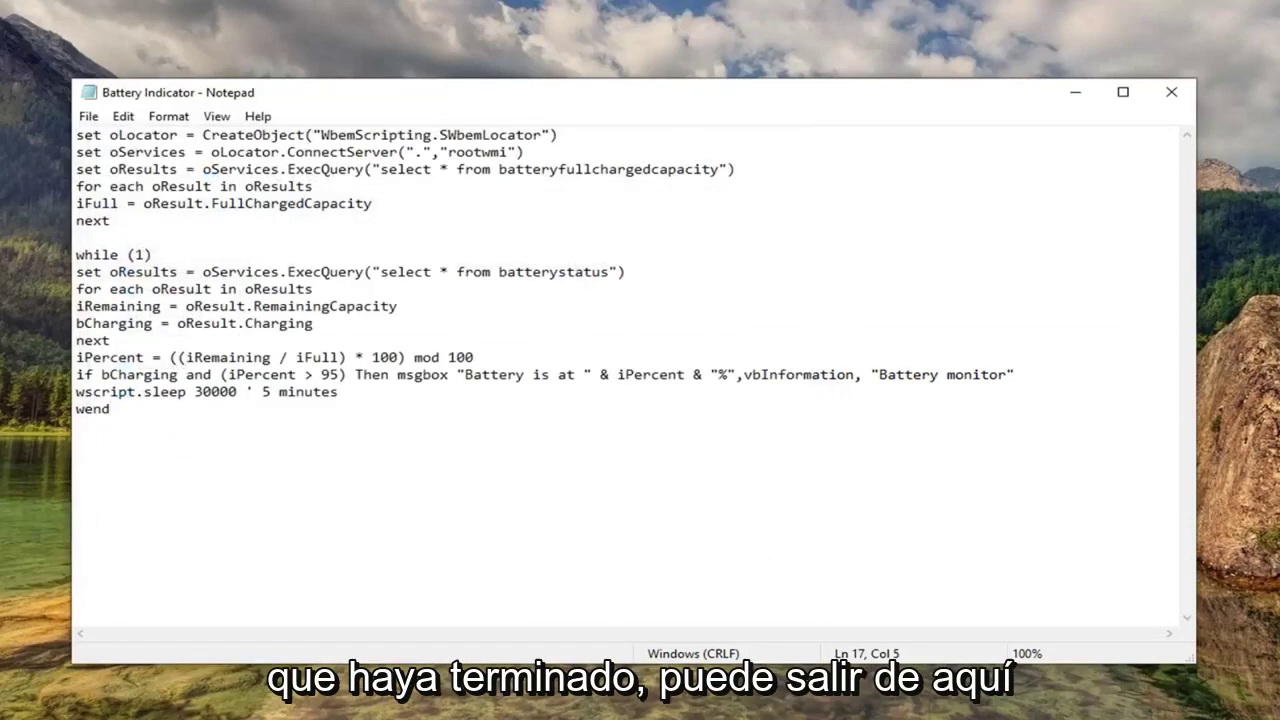
Step: Close Notepad and launch File Explorer by searching 'file explorer' in Start
click(1171, 93)
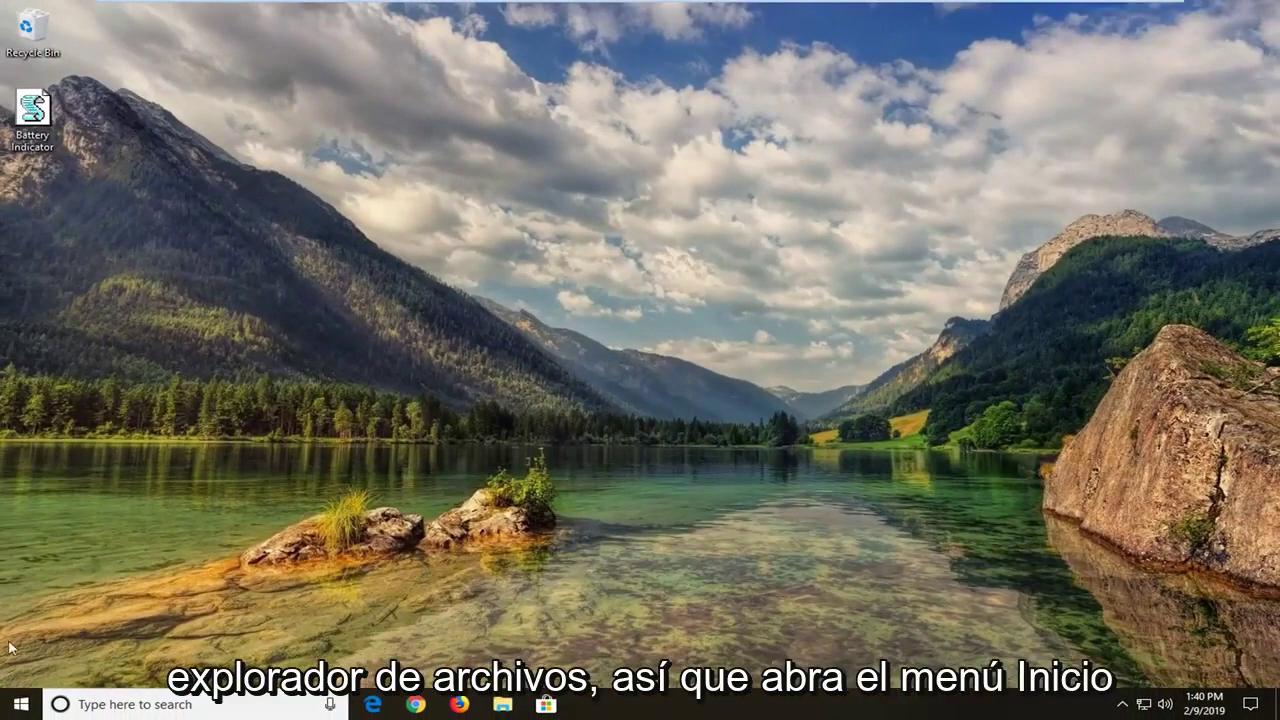
click(14, 703)
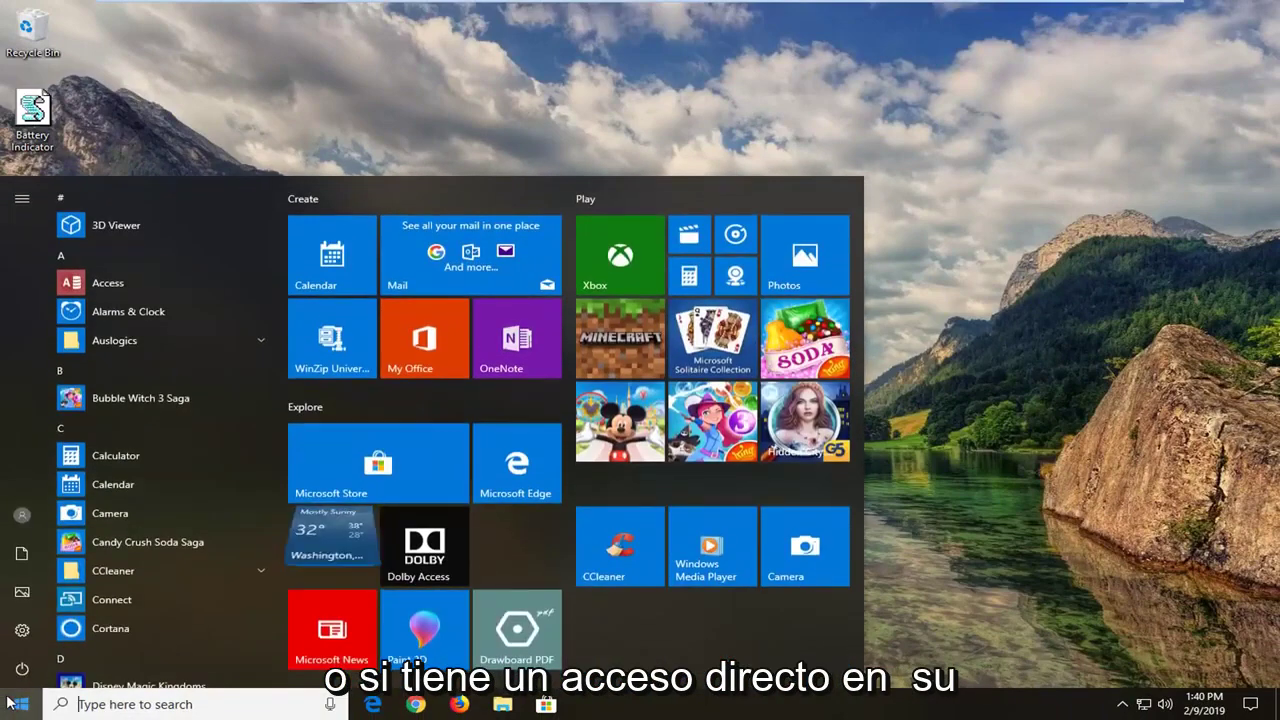
text(f)
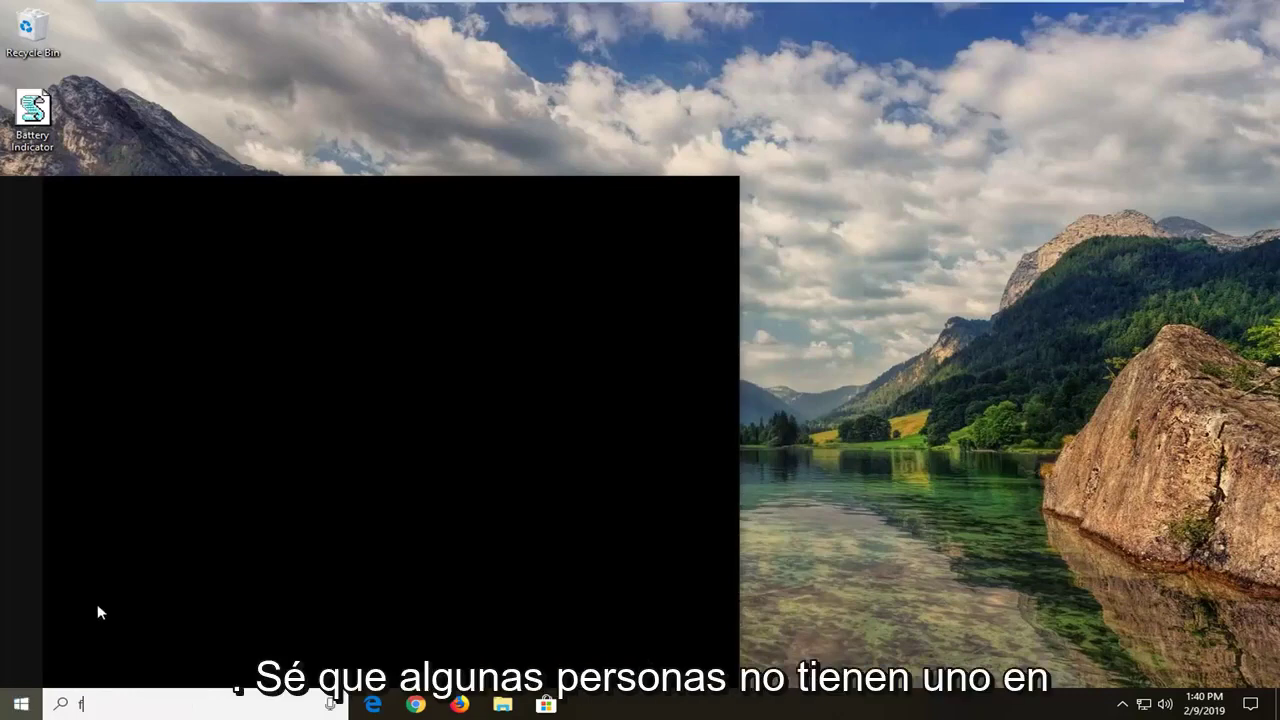
text(ile explorer)
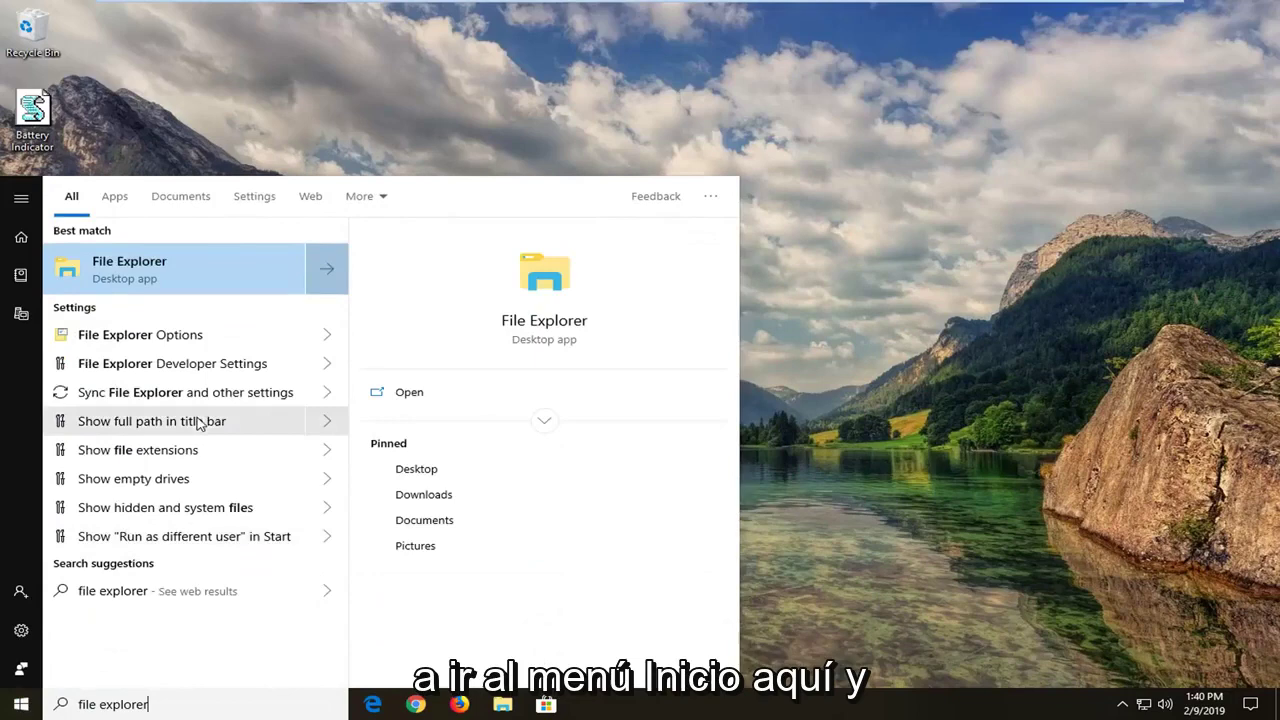
click(210, 269)
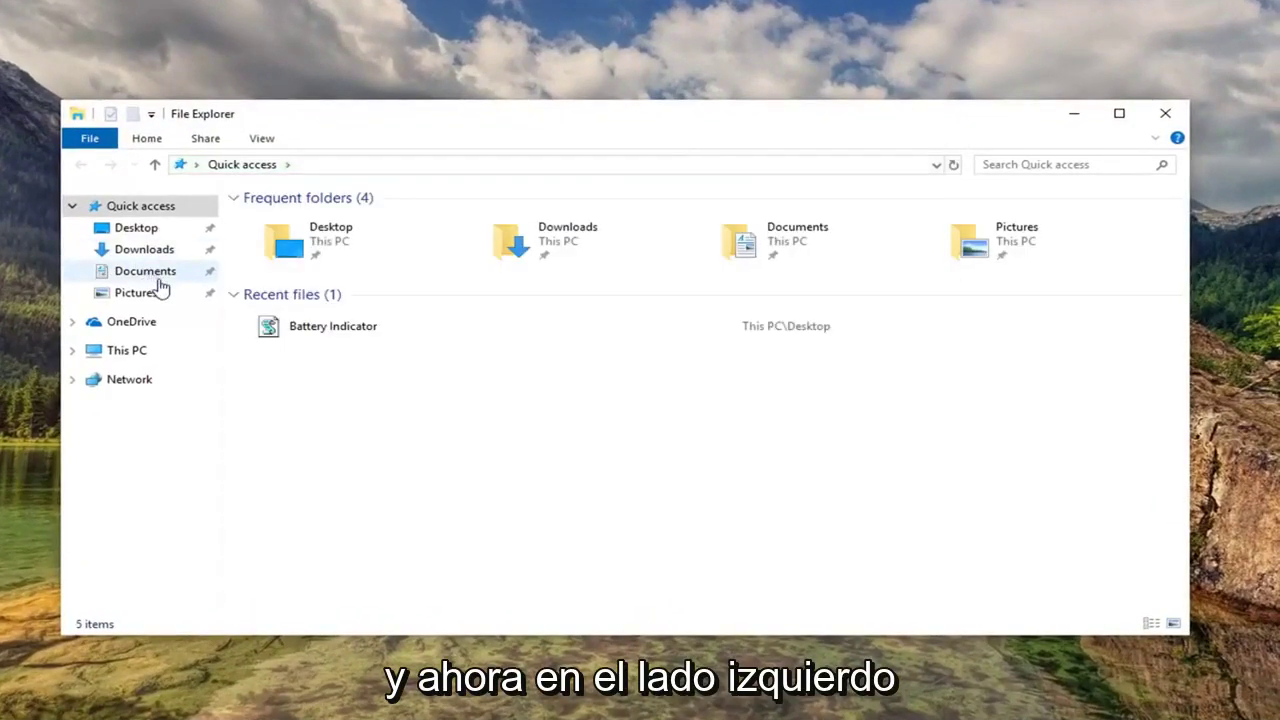
Step: Open Local Disk (C:) from This PC, glance into Program Files, and return to C:
click(130, 352)
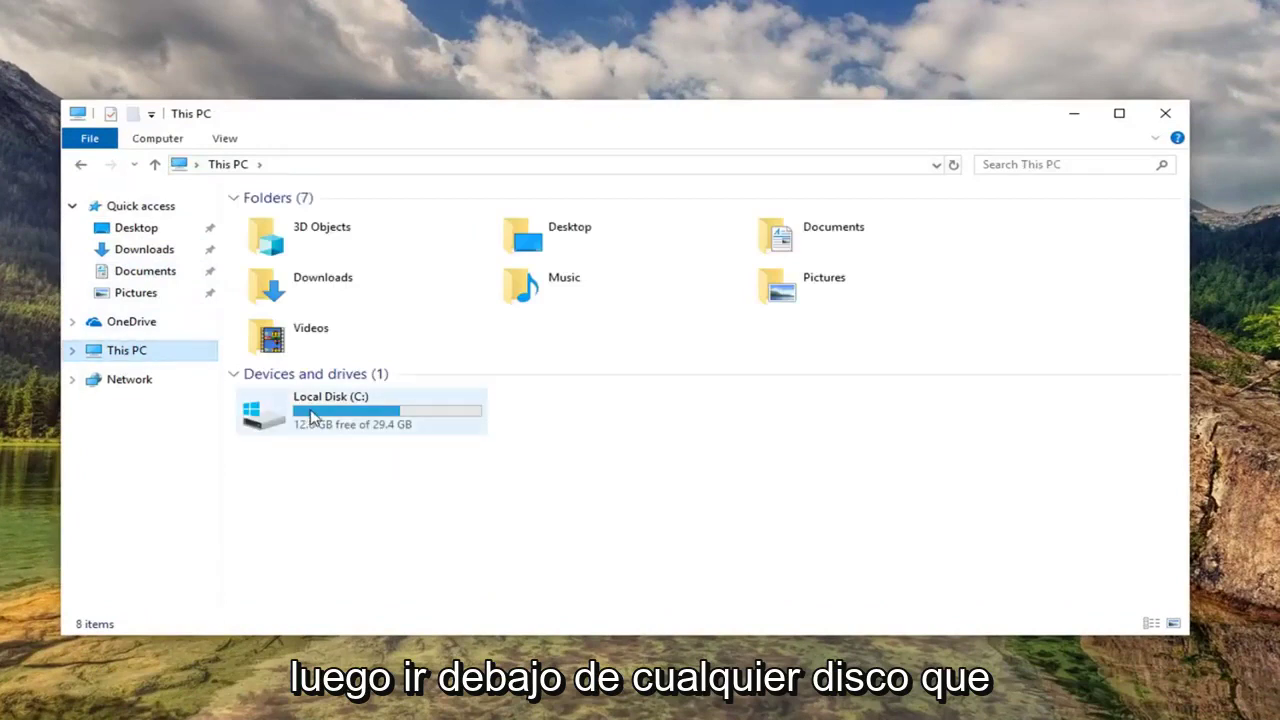
mouse_move(275, 430)
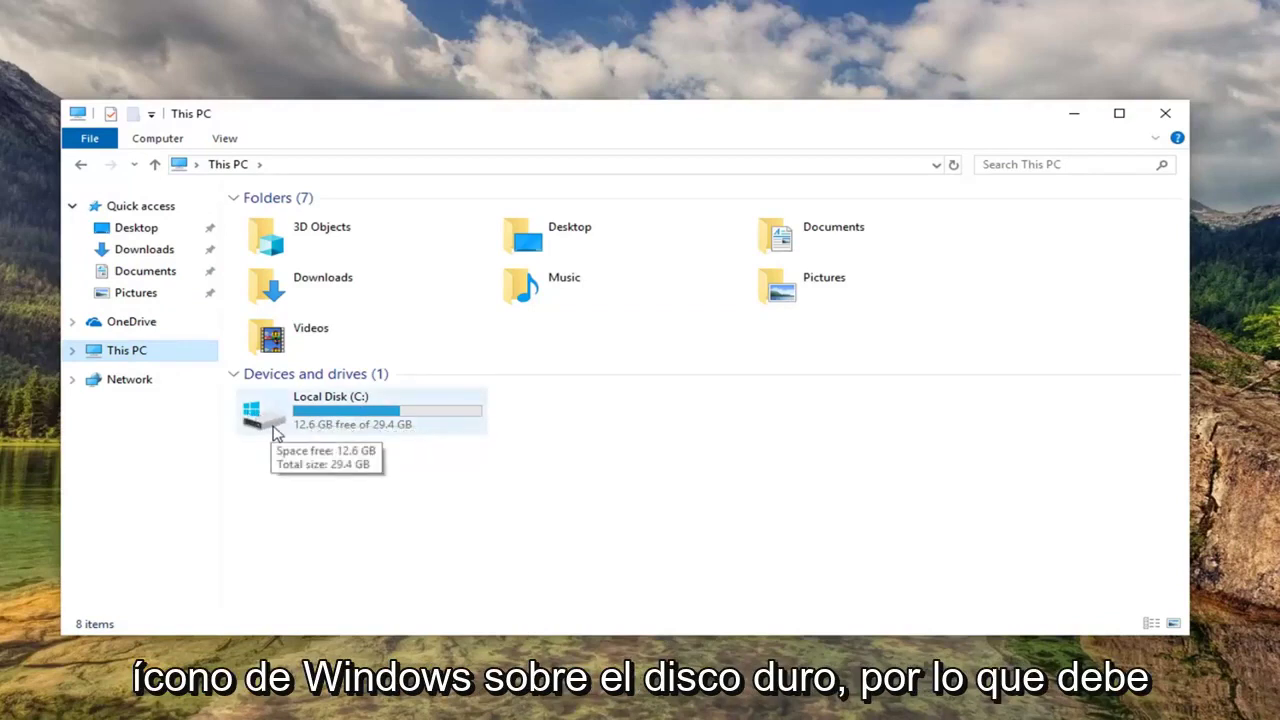
click(322, 421)
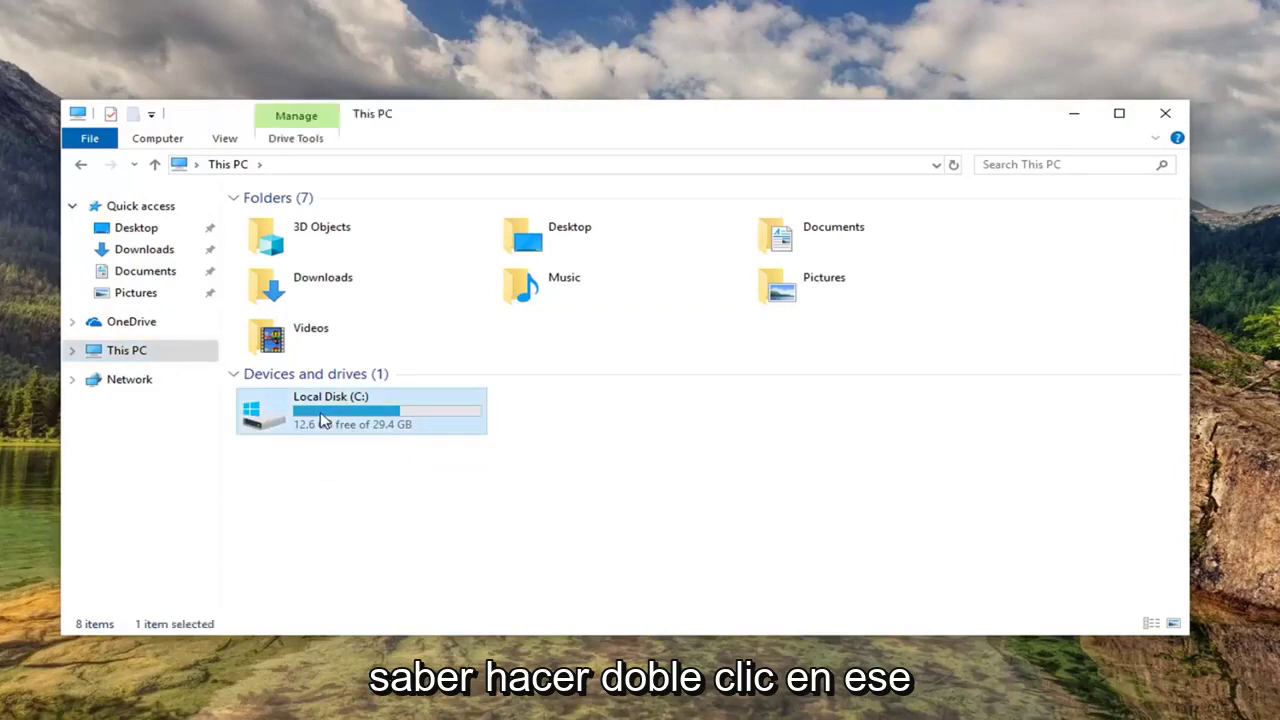
double_click(322, 421)
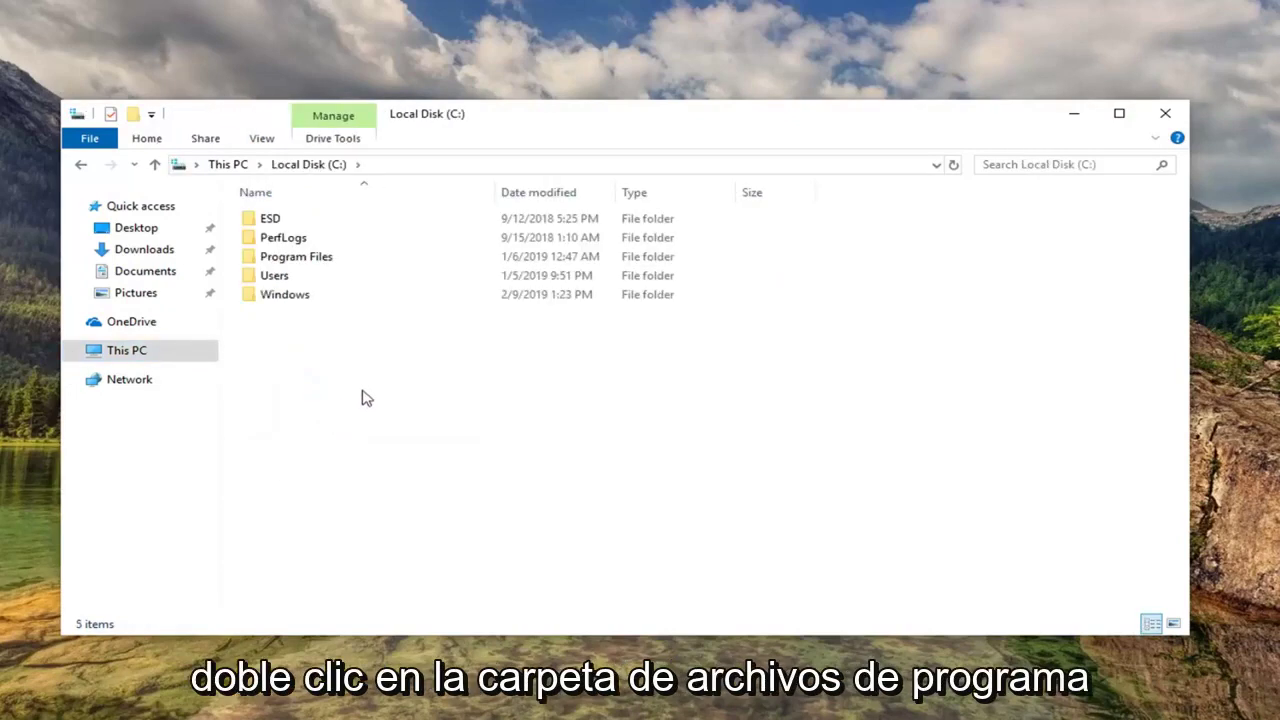
double_click(318, 258)
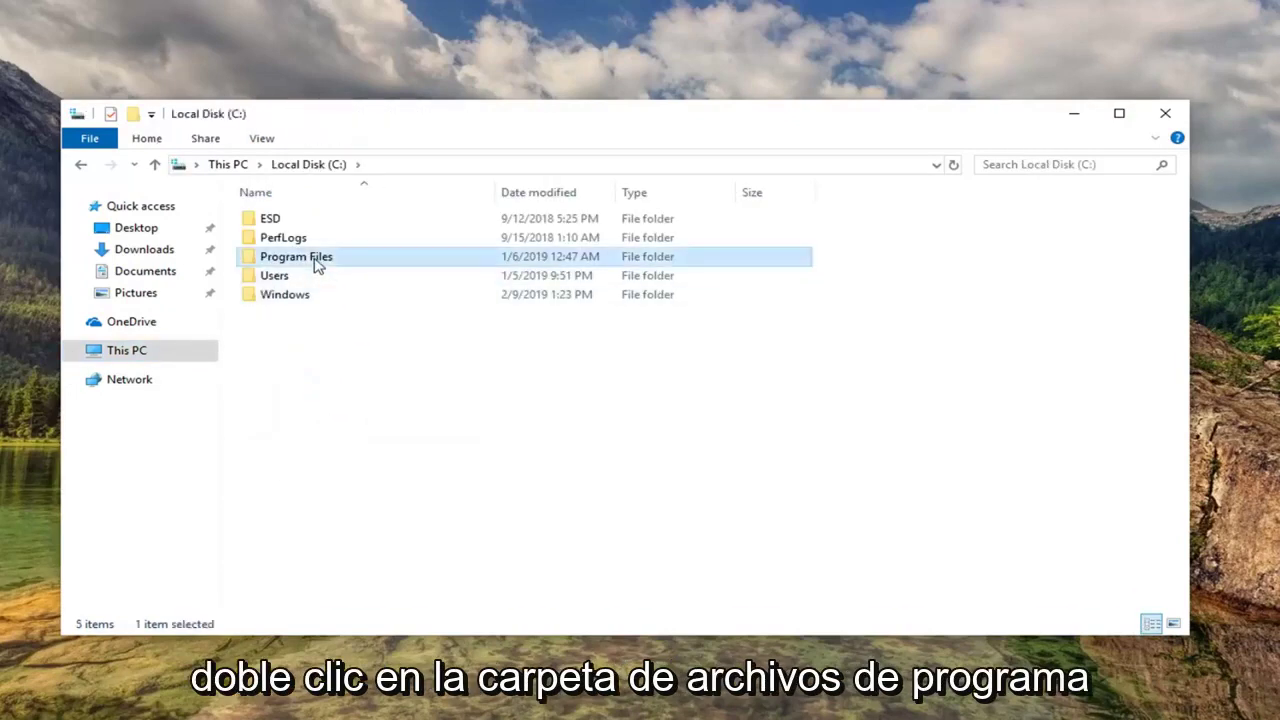
click(81, 165)
click(110, 164)
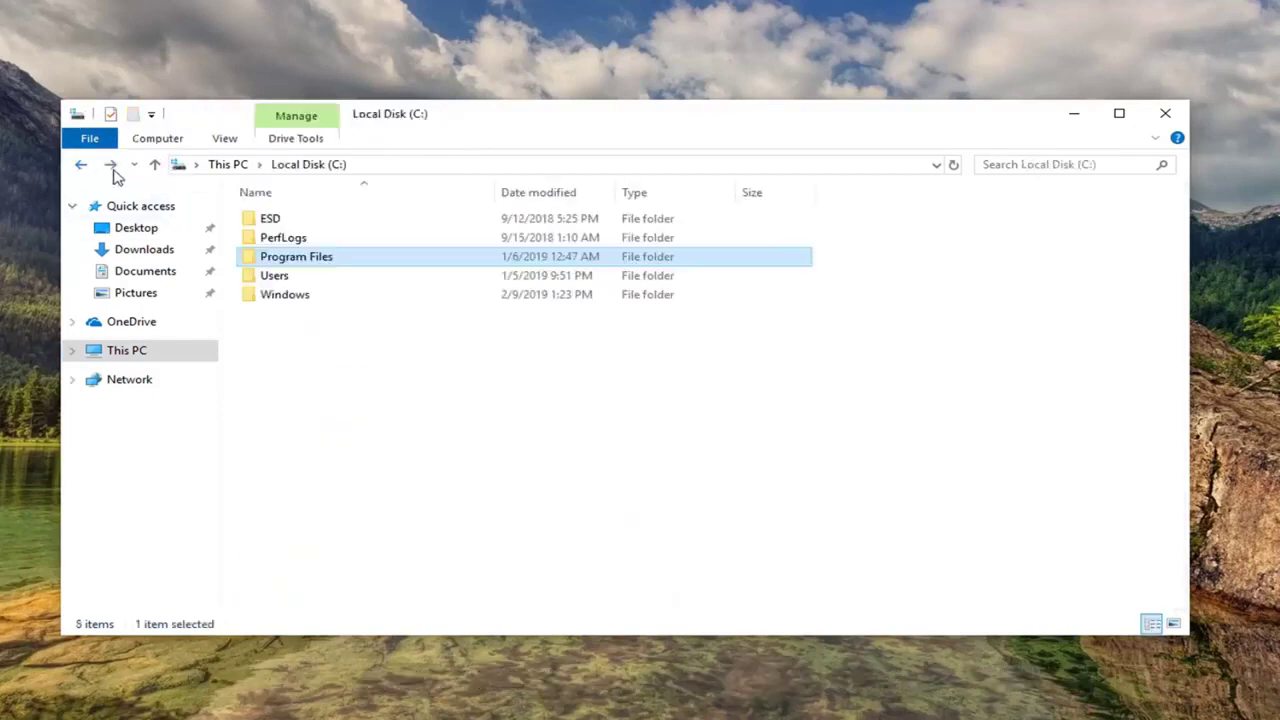
click(280, 277)
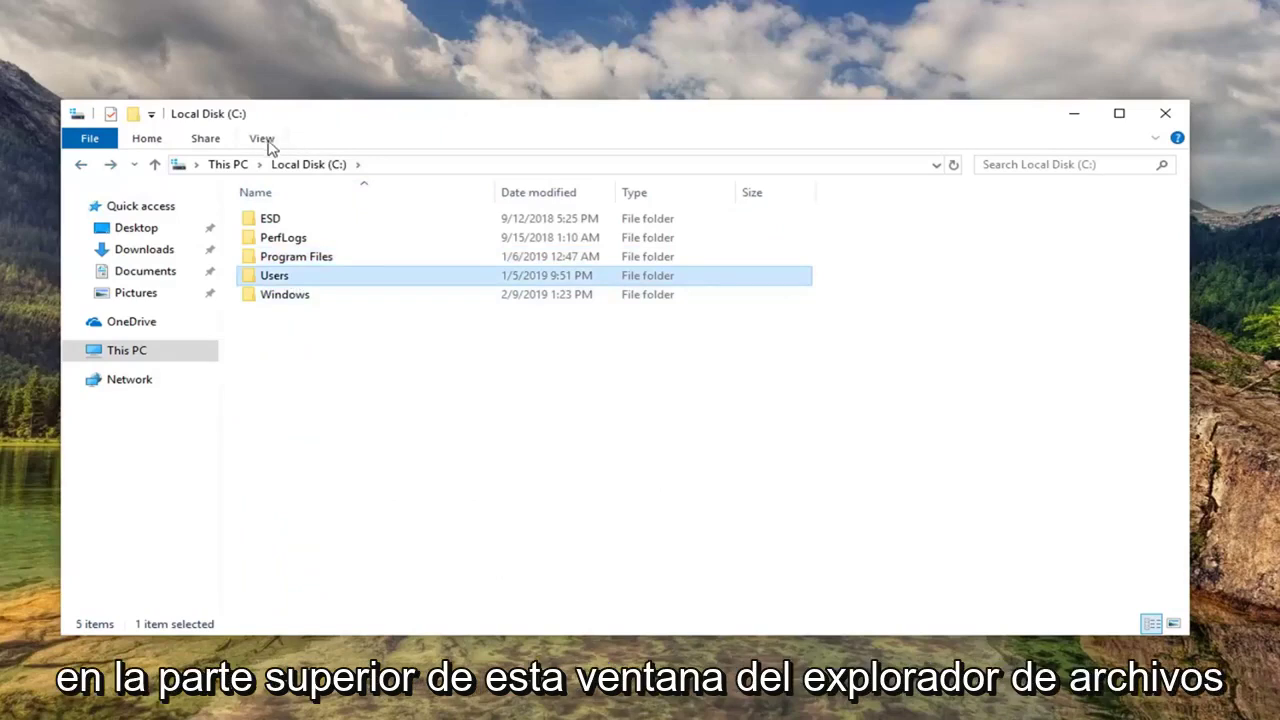
Step: Enable 'Show hidden files, folders, and drives' in Folder Options and apply it
click(264, 140)
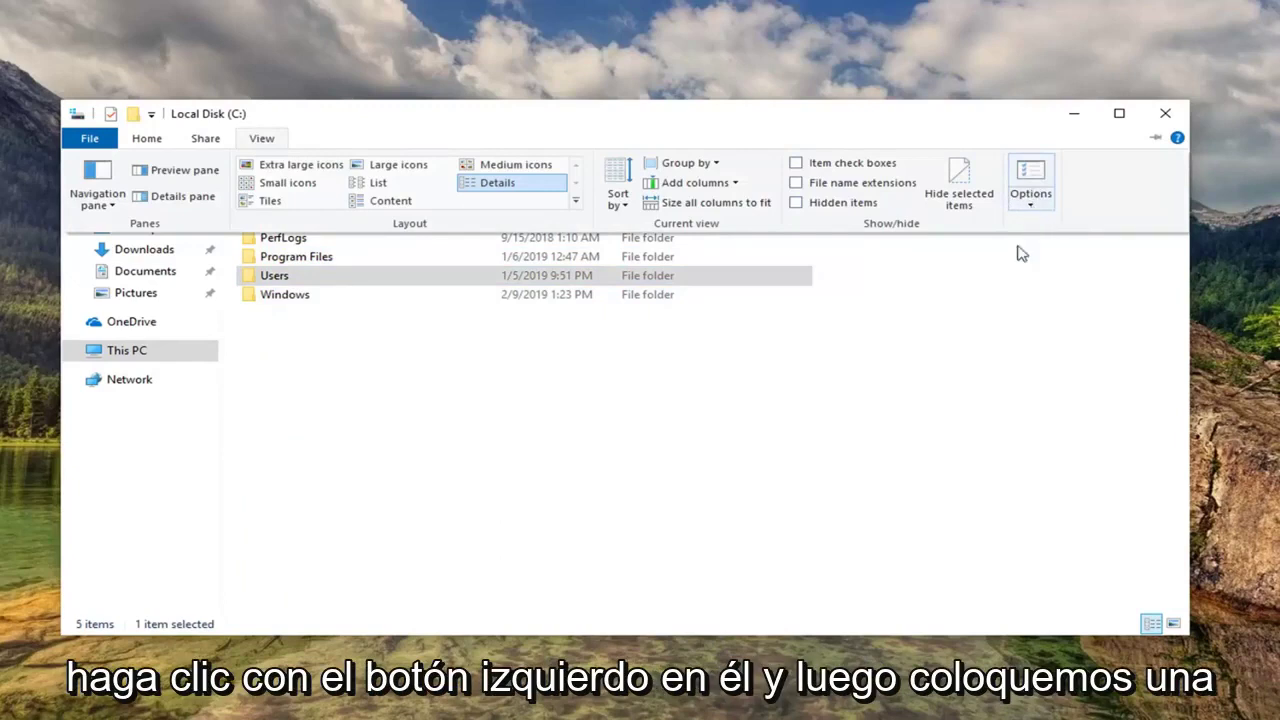
click(1035, 193)
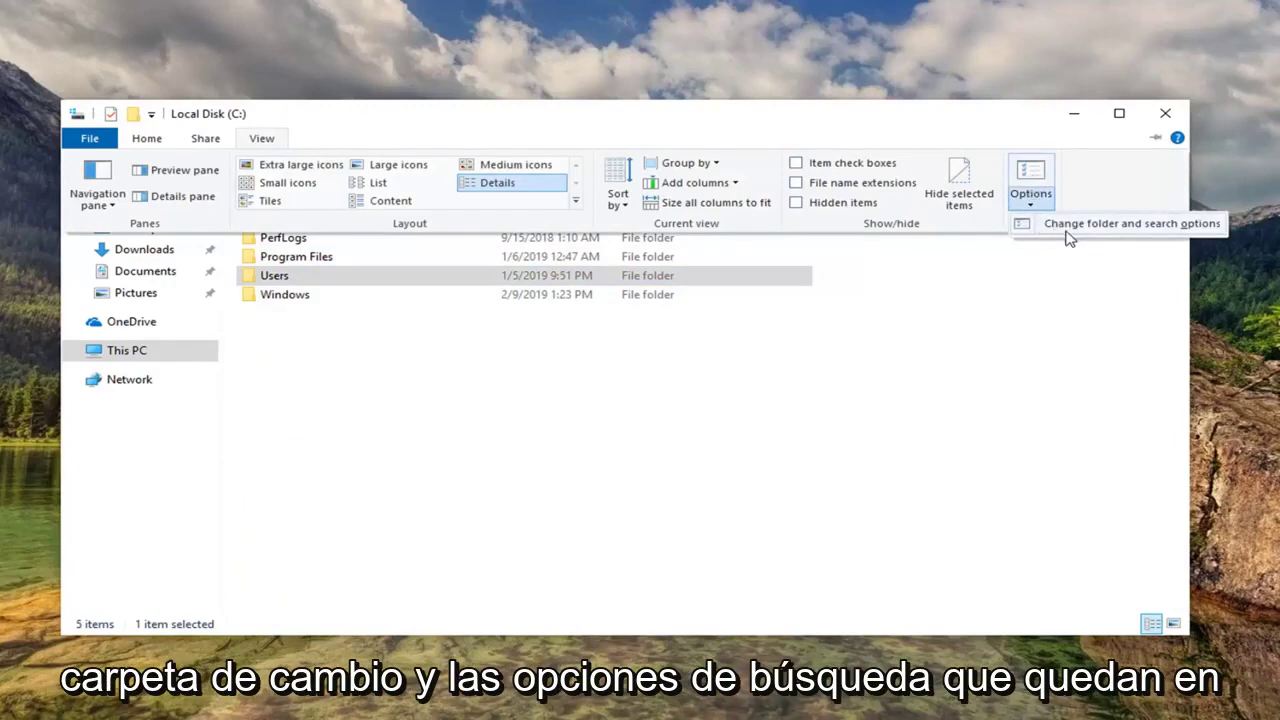
click(1105, 231)
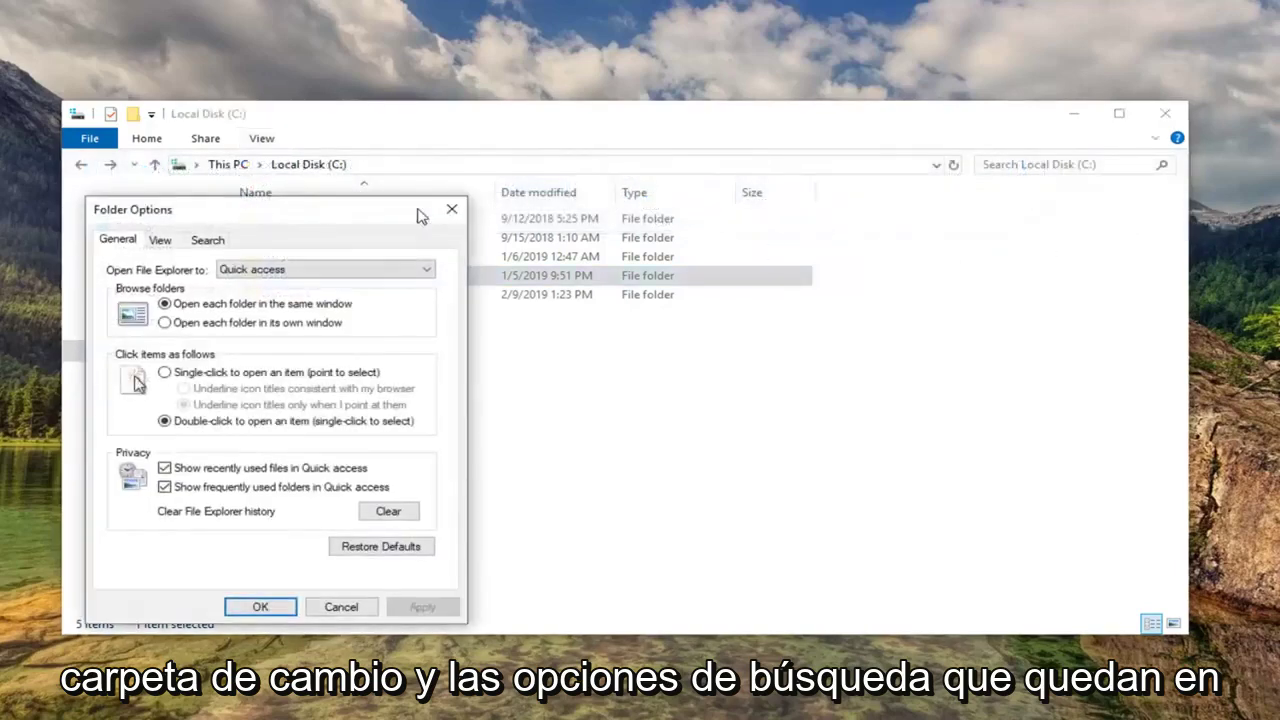
drag(423, 211, 746, 139)
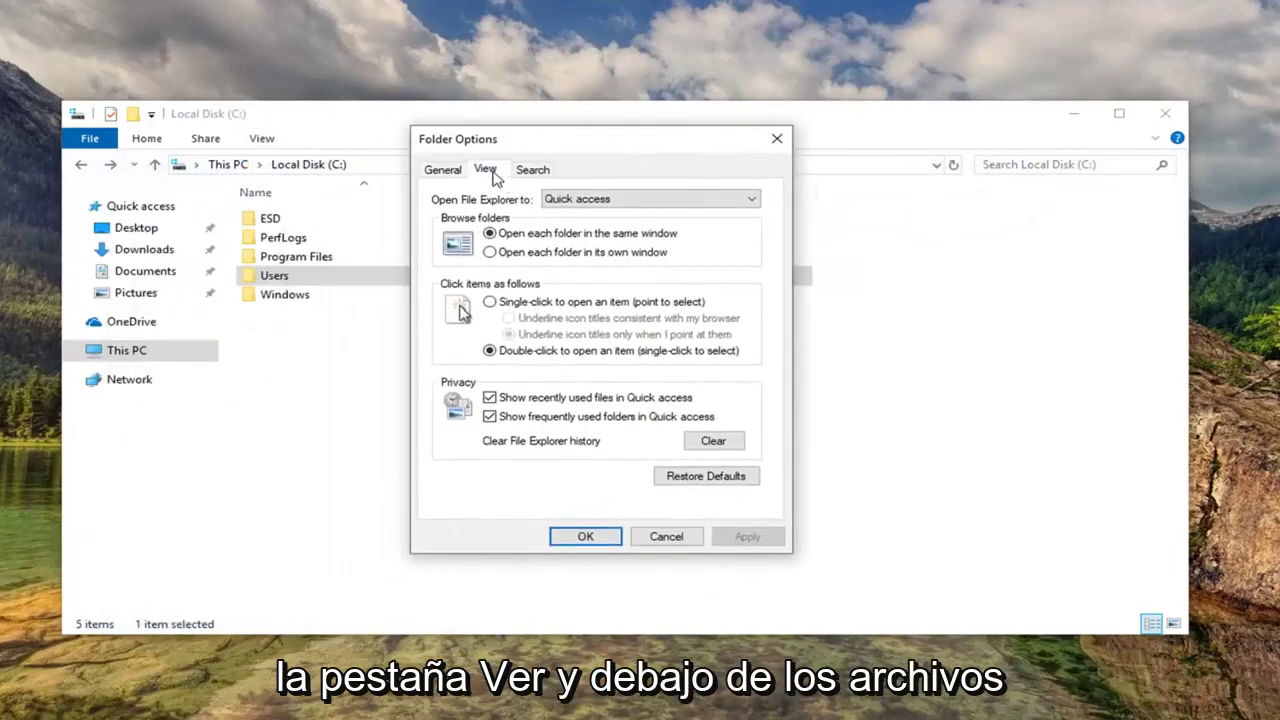
click(489, 171)
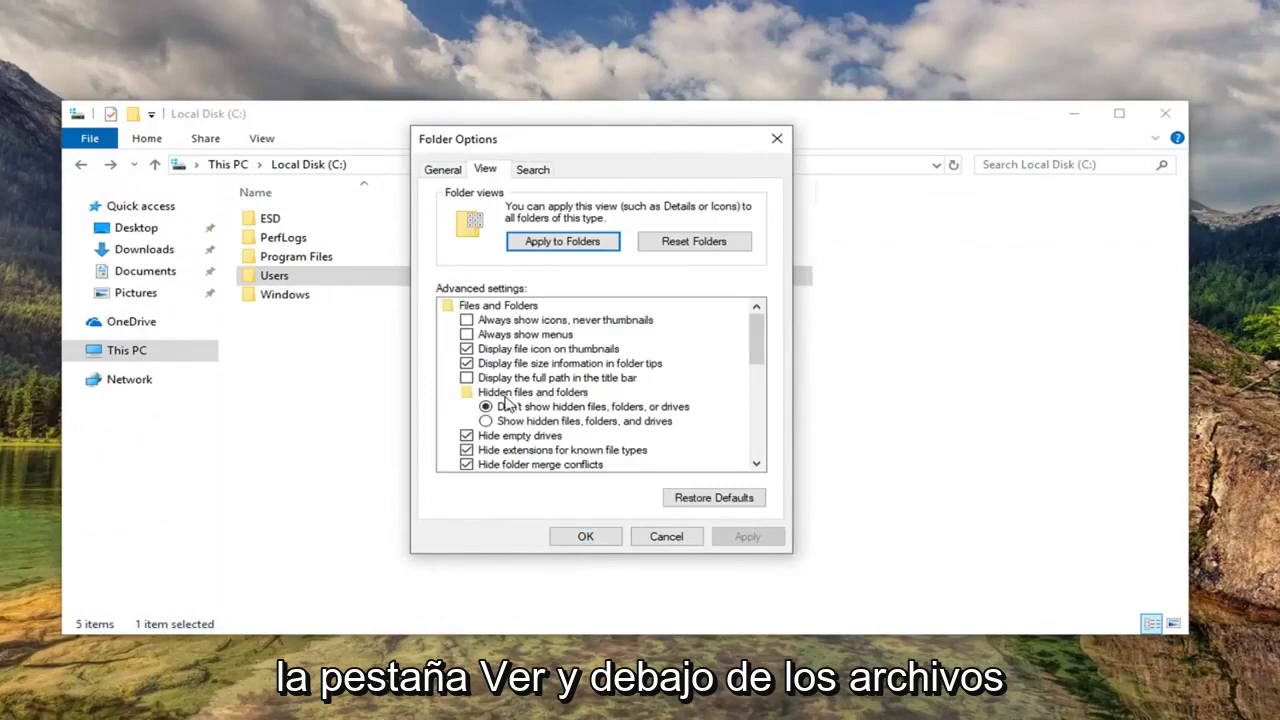
click(505, 421)
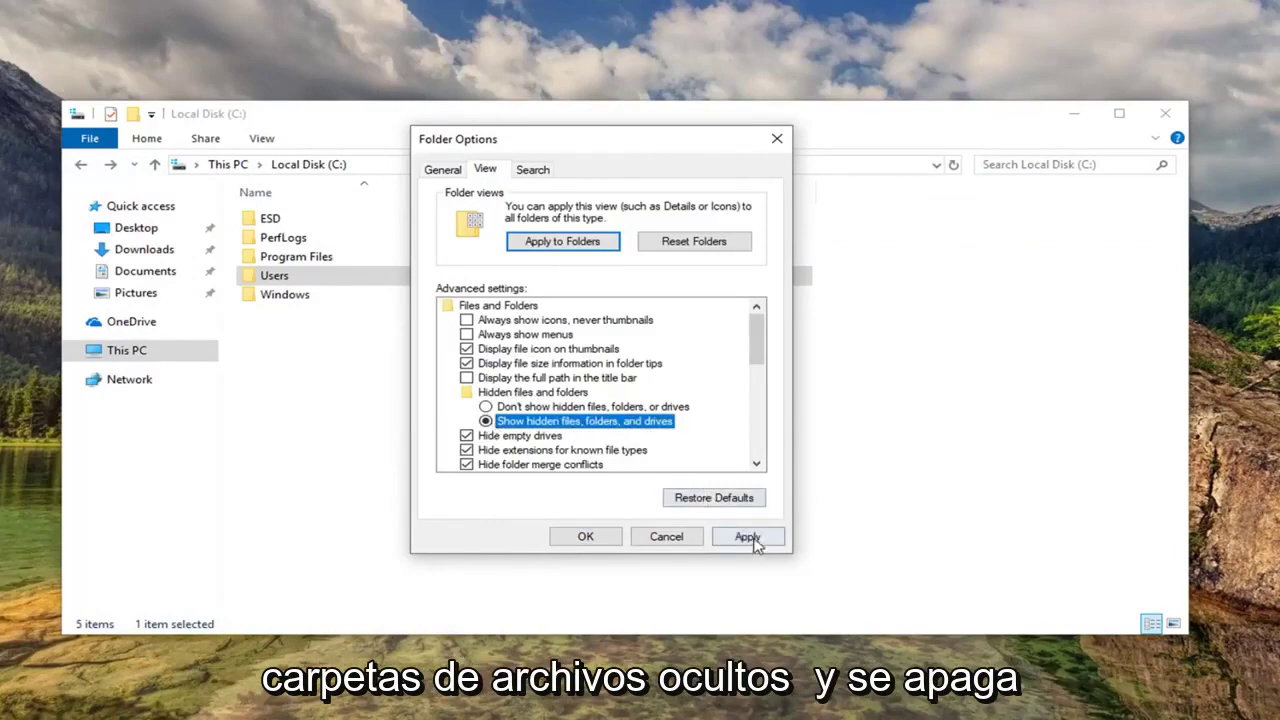
click(748, 537)
click(584, 537)
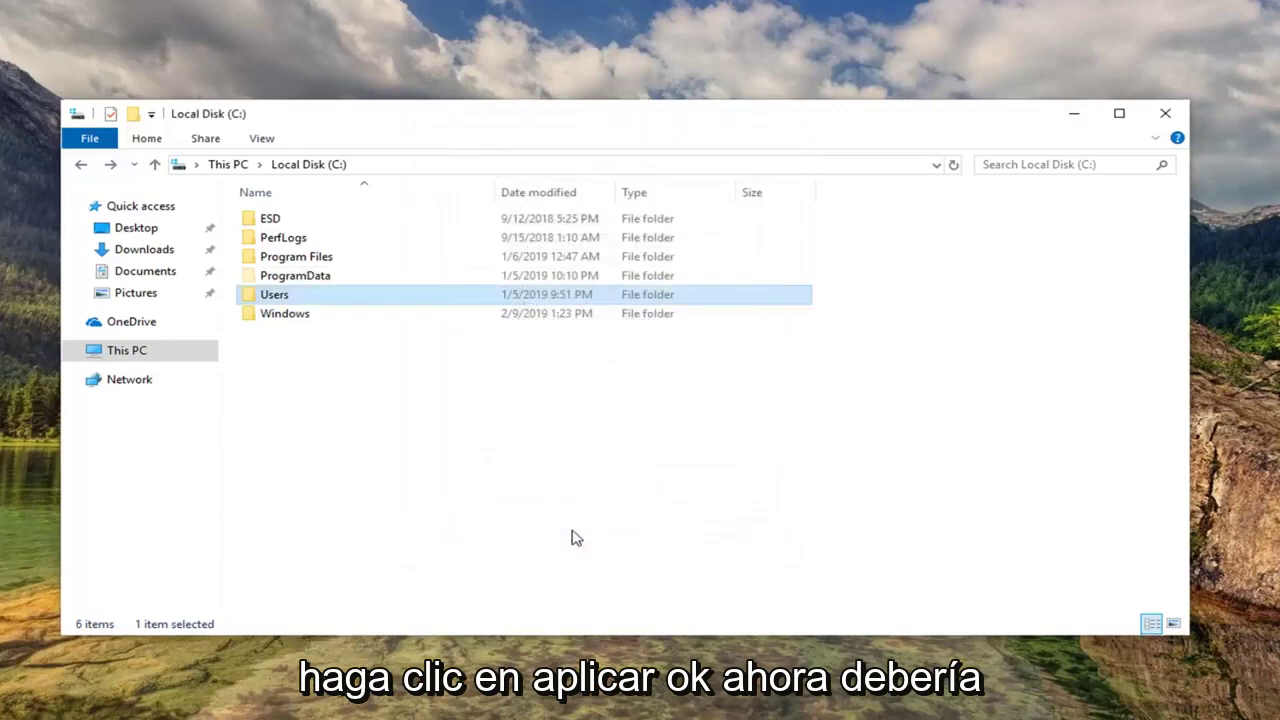
Step: Navigate ProgramData > Microsoft > Windows > Start Menu > Programs > Startup
click(310, 278)
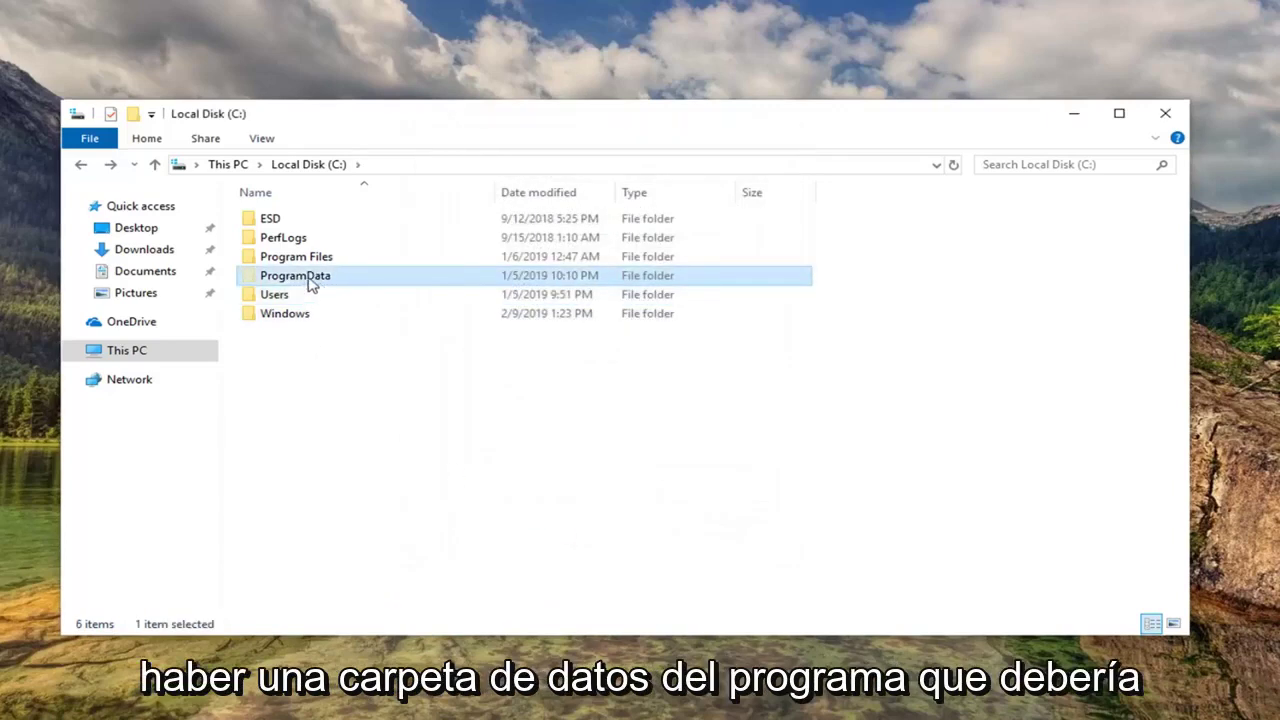
double_click(310, 283)
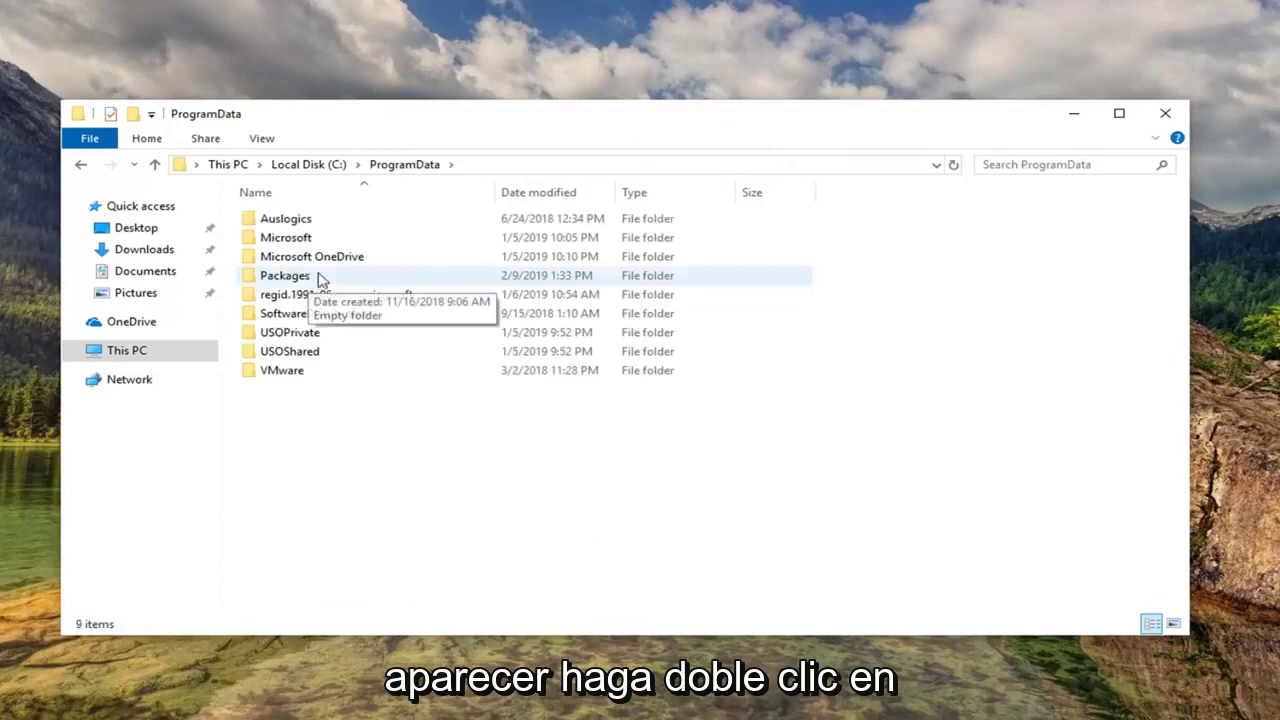
double_click(319, 241)
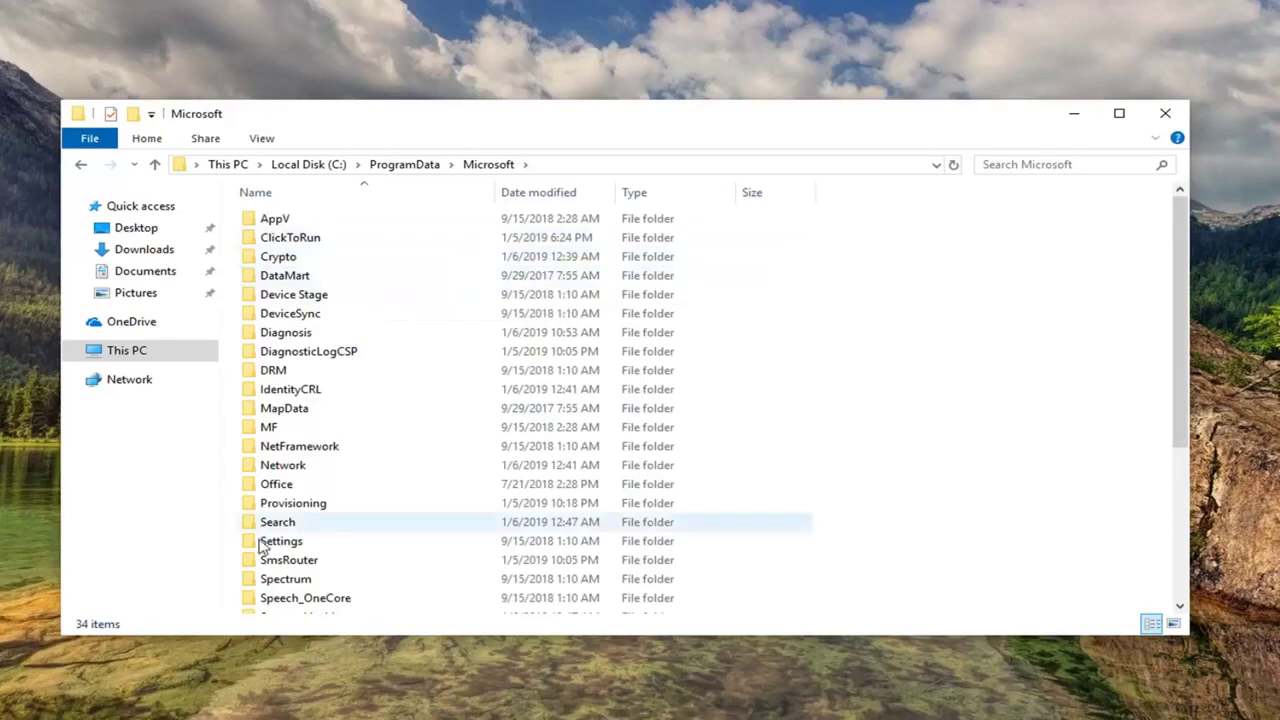
scroll(335, 512, down, 4)
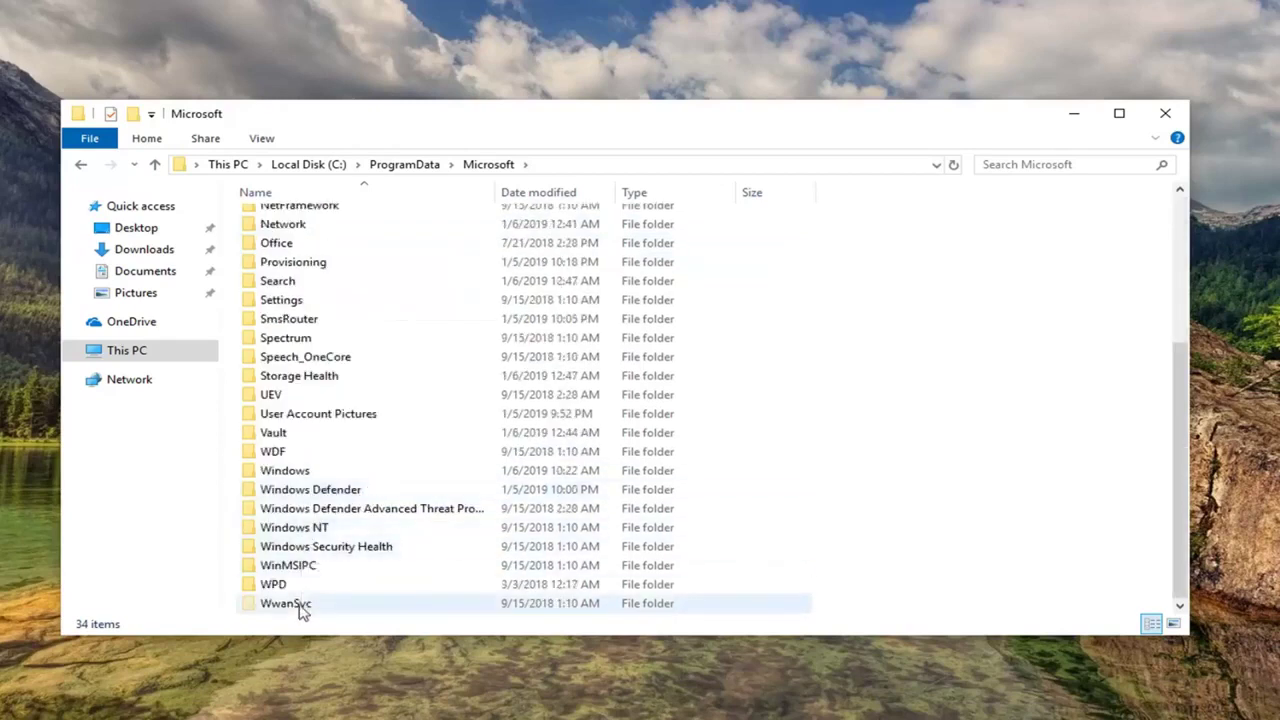
double_click(292, 475)
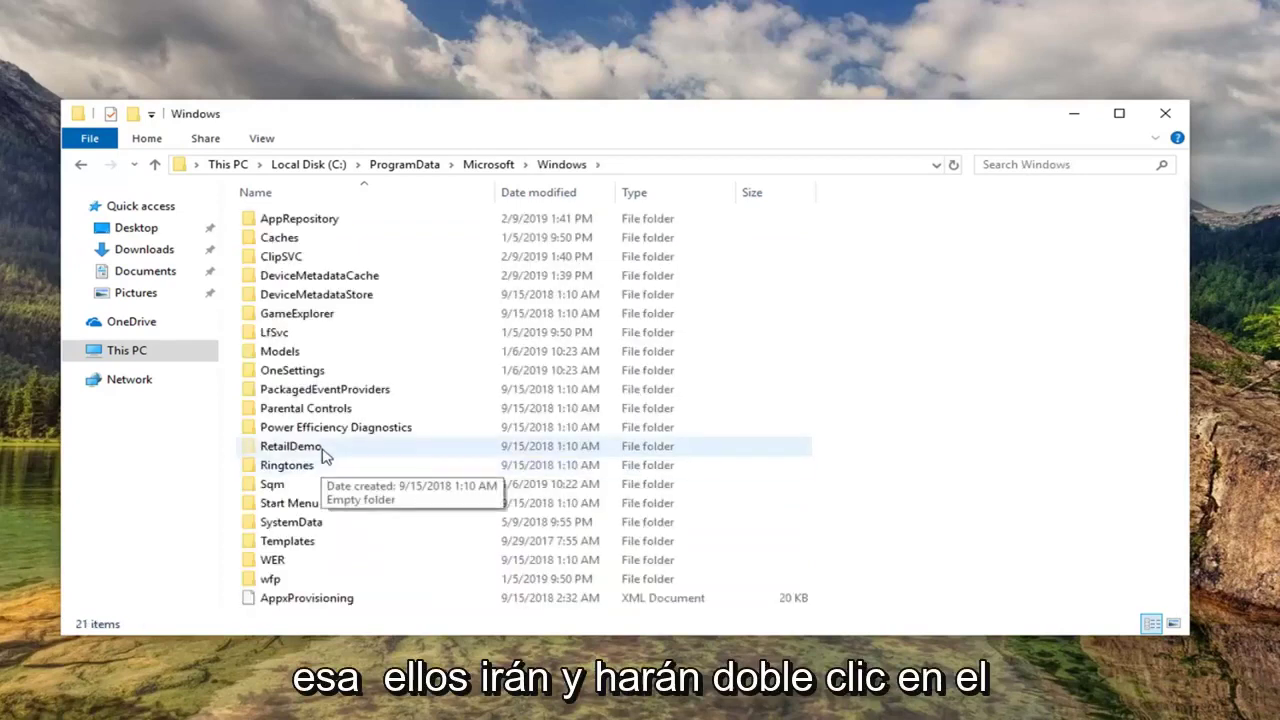
double_click(305, 505)
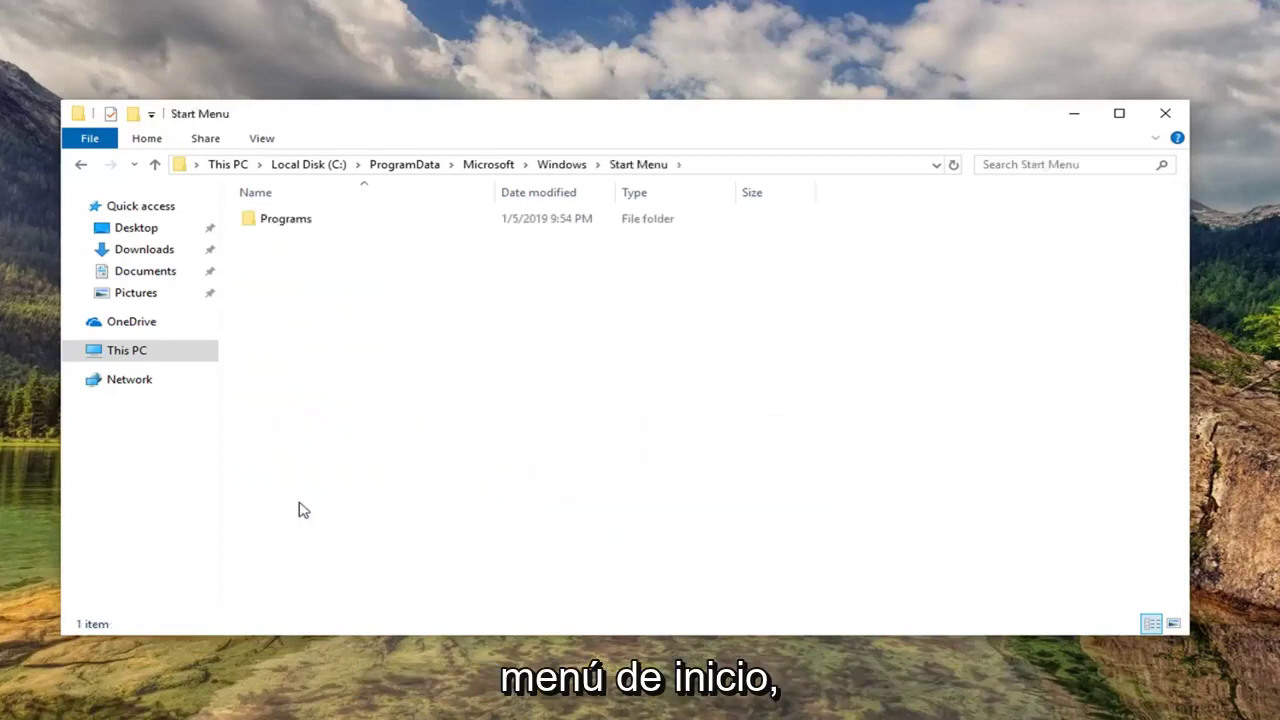
double_click(297, 220)
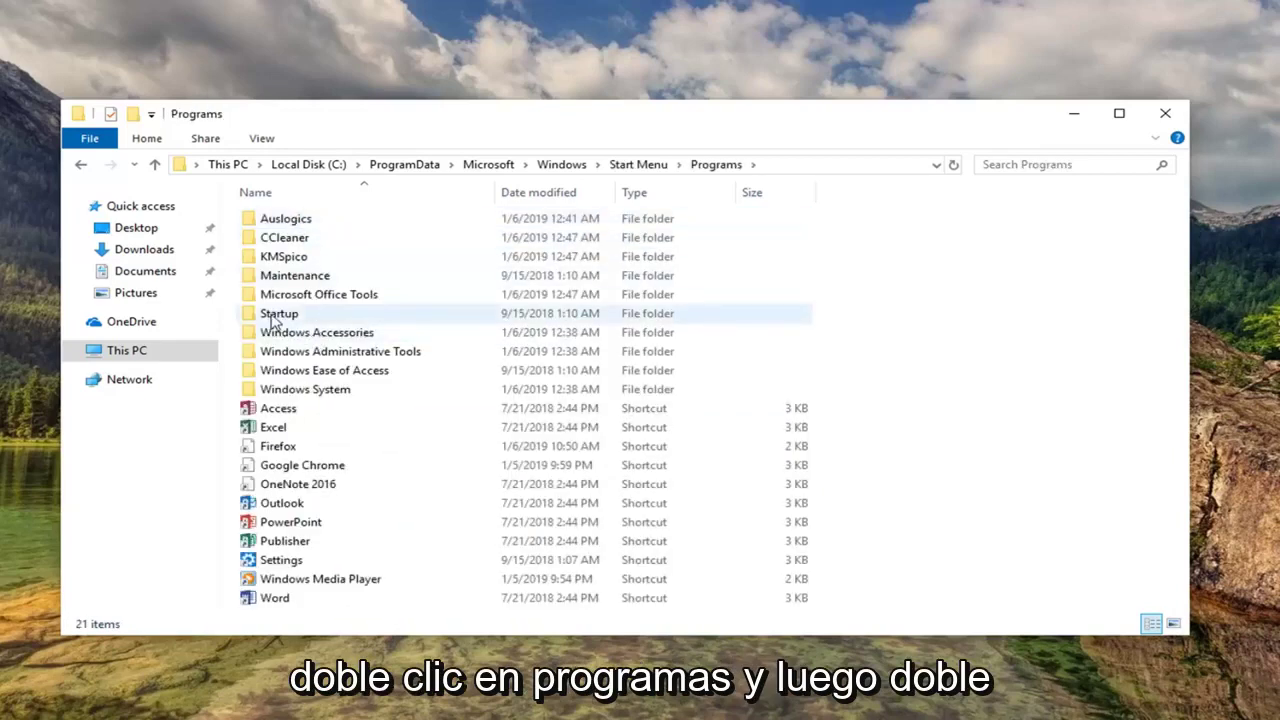
double_click(279, 314)
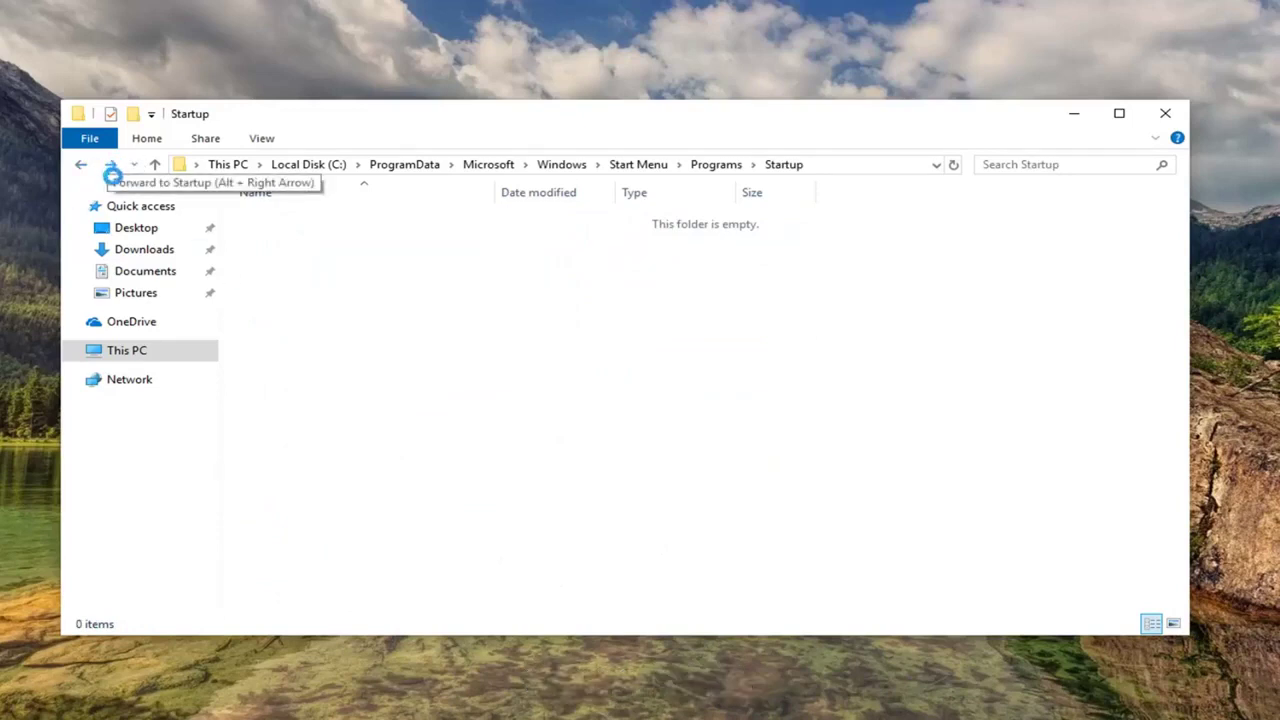
Step: Back in Programs, delete the KMSpico folder and go up to Start Menu
click(705, 164)
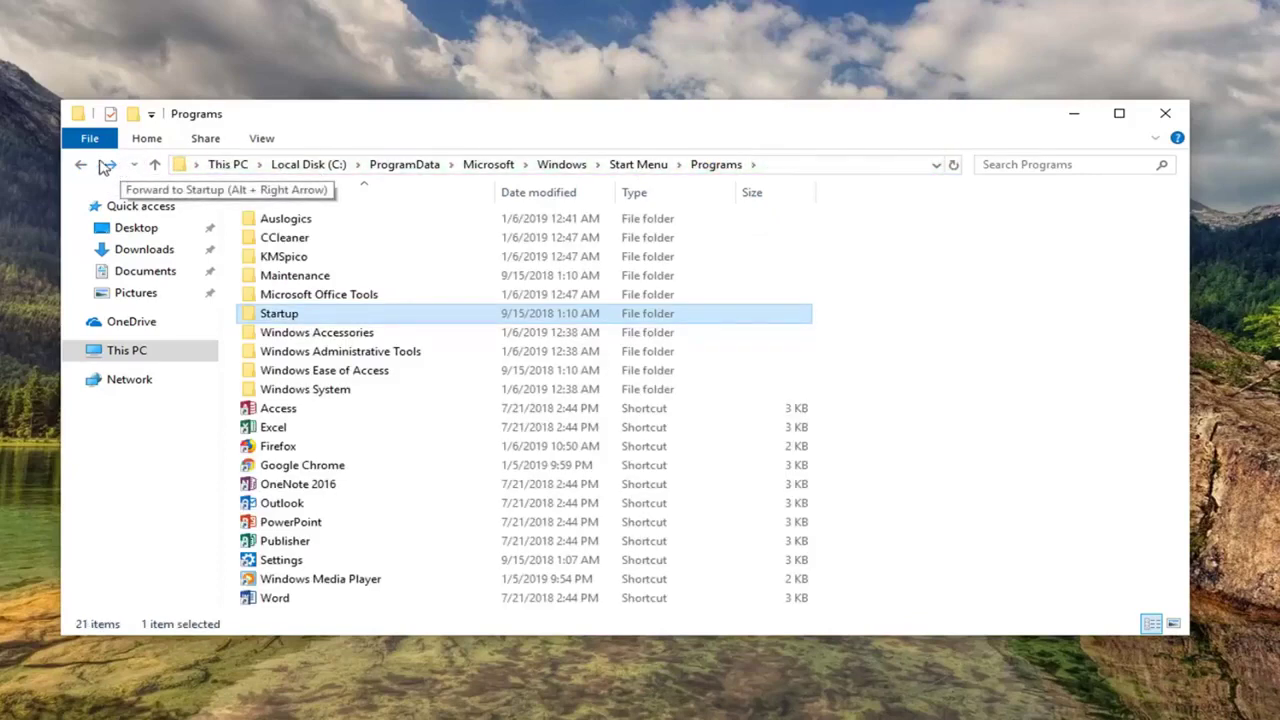
click(281, 262)
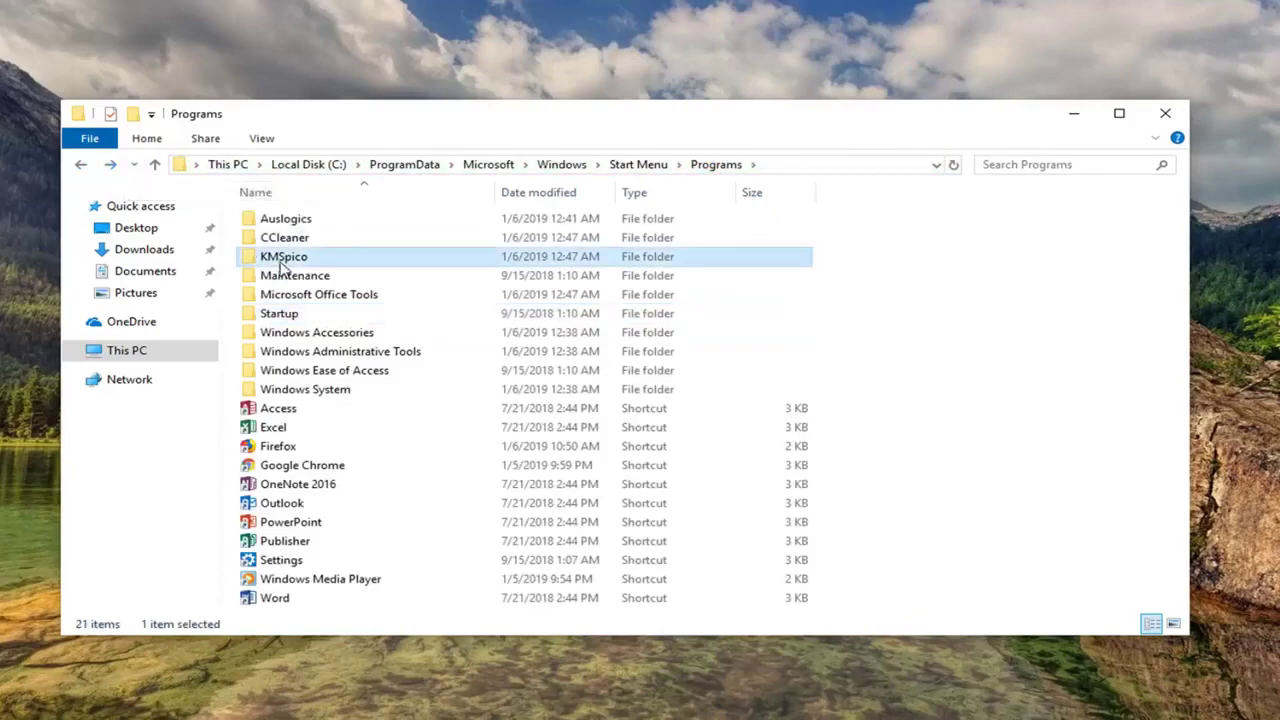
key(Delete)
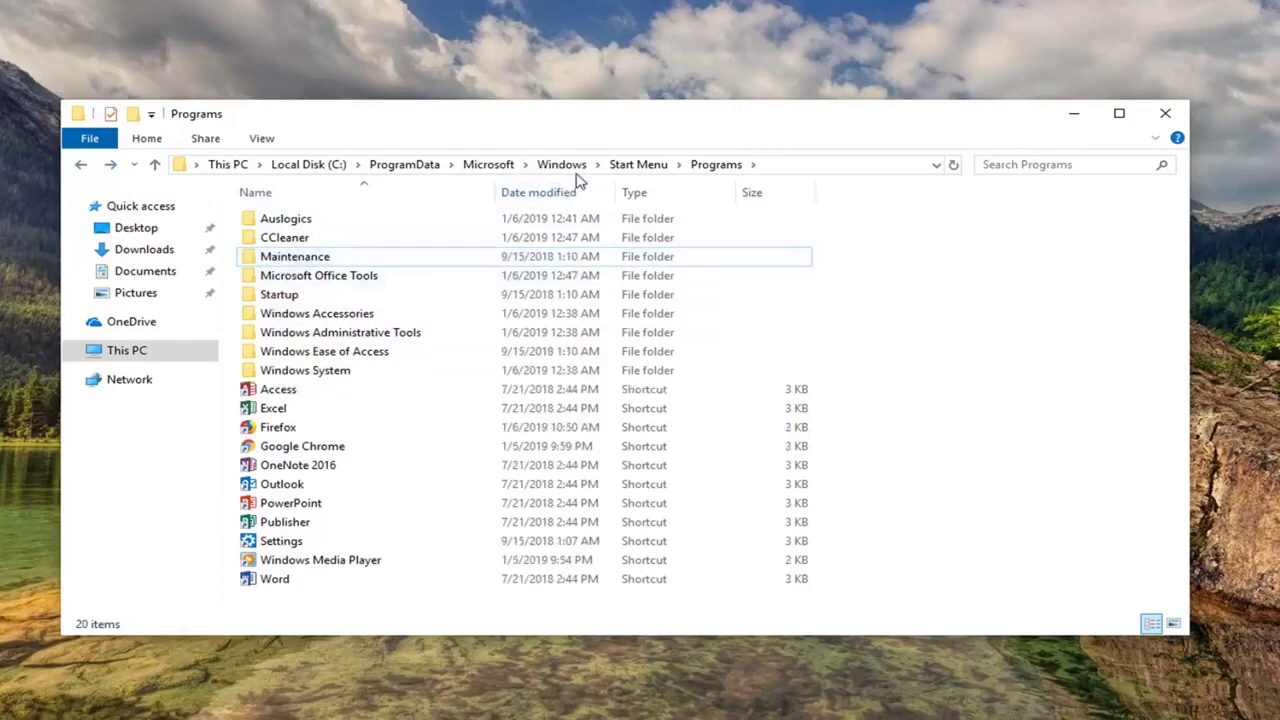
click(640, 165)
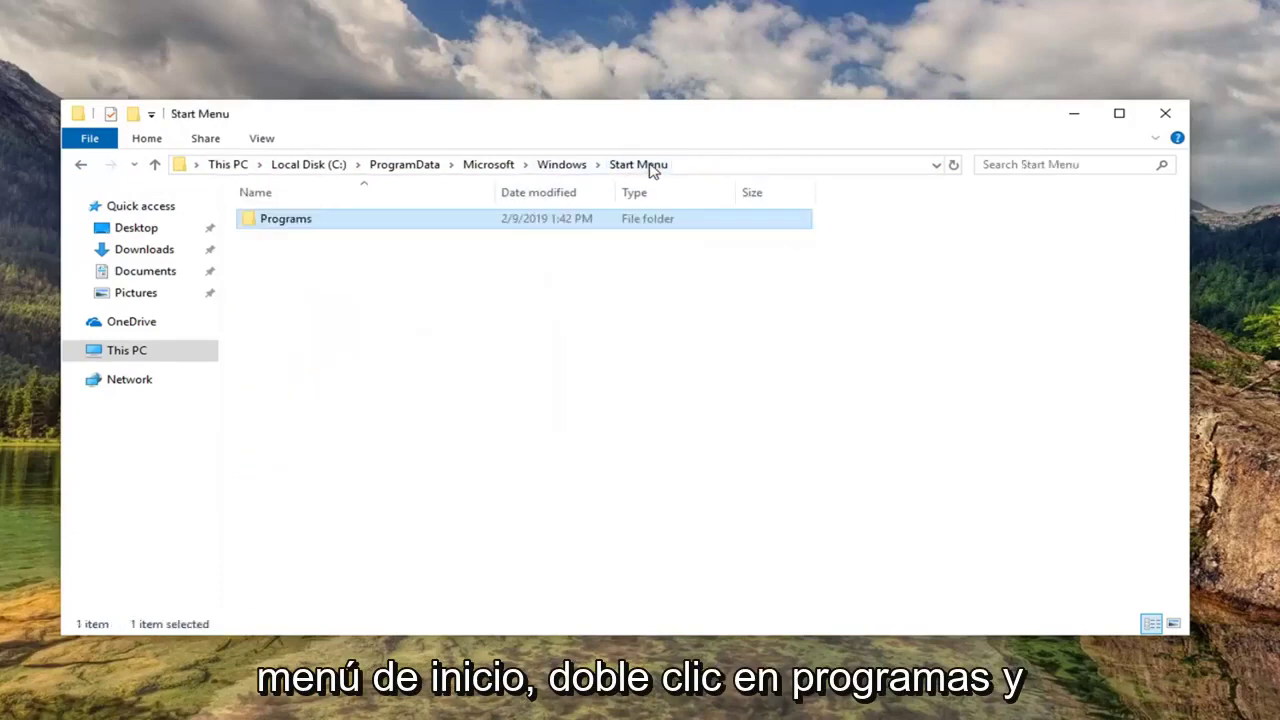
Step: Open Programs > Startup and drag Battery Indicator.vbs from the desktop into it
double_click(340, 229)
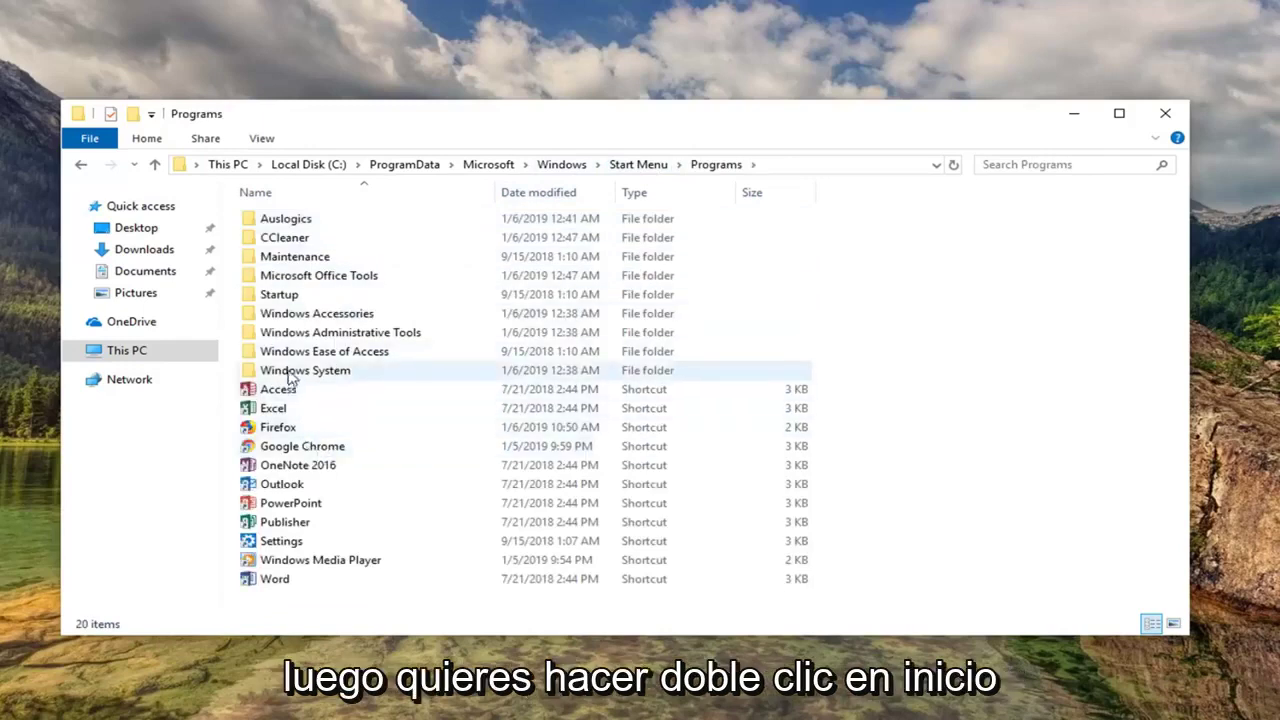
double_click(272, 304)
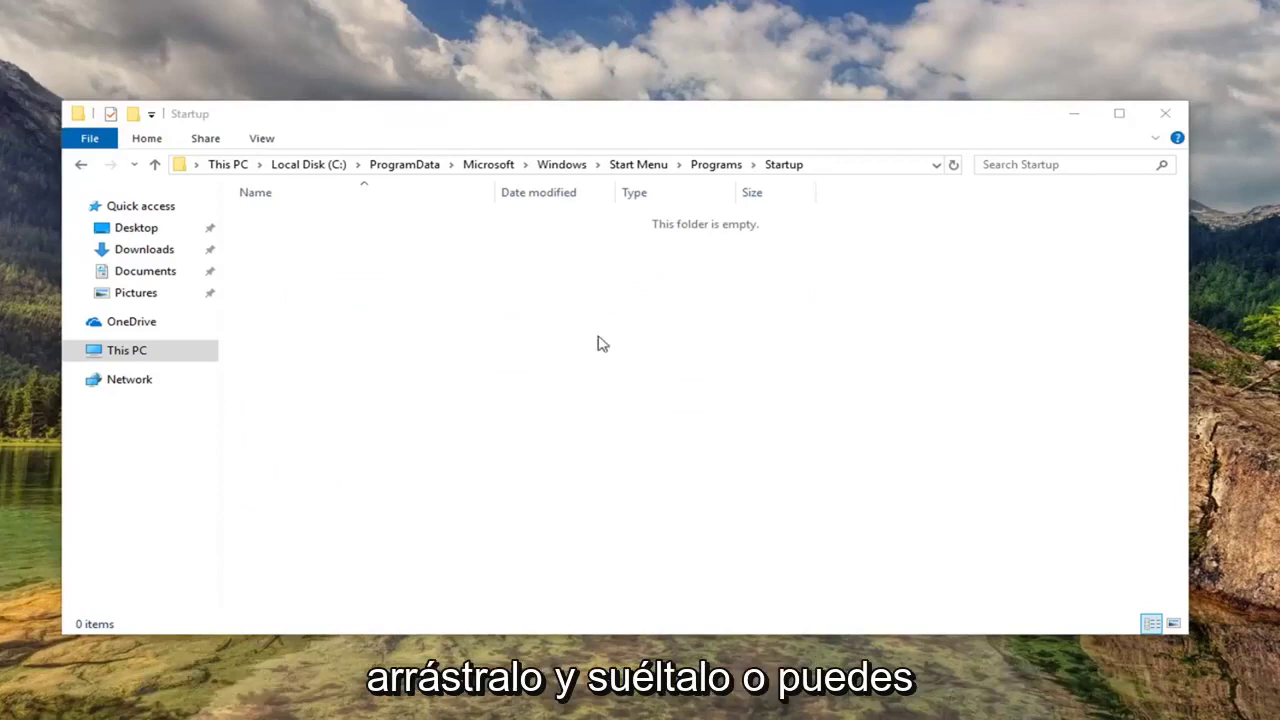
drag(257, 266, 603, 343)
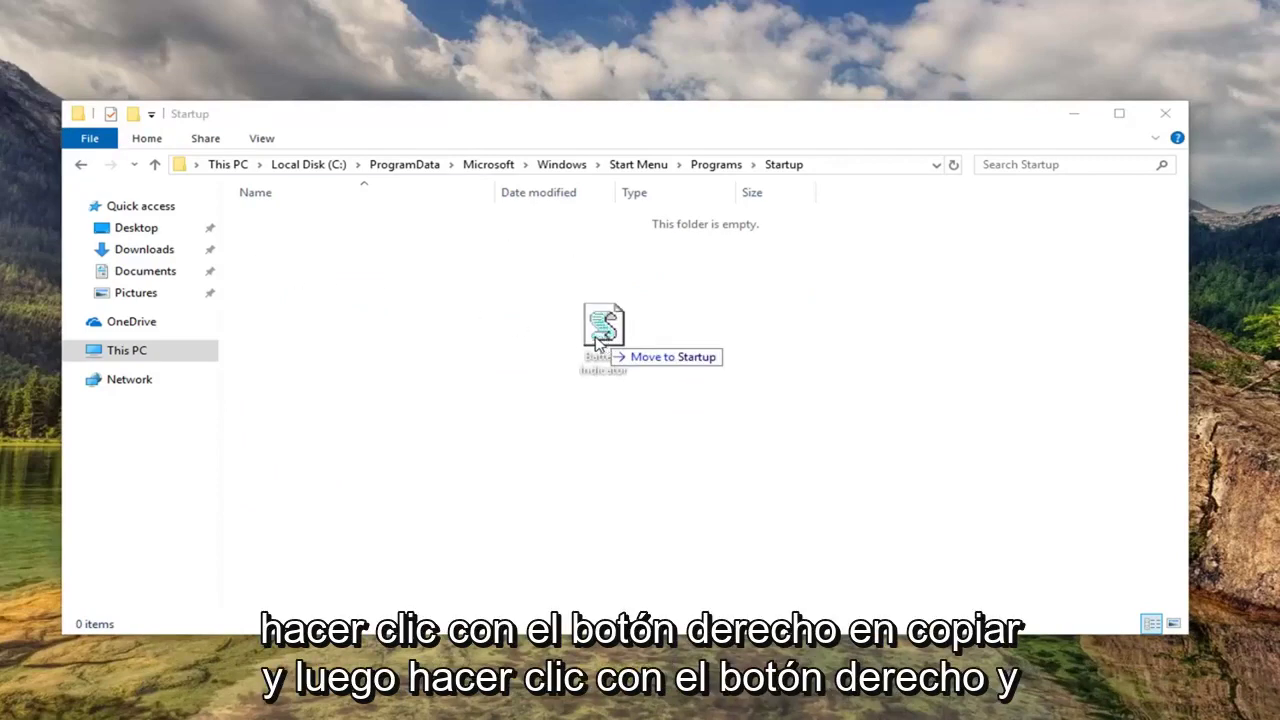
drag(603, 343, 626, 335)
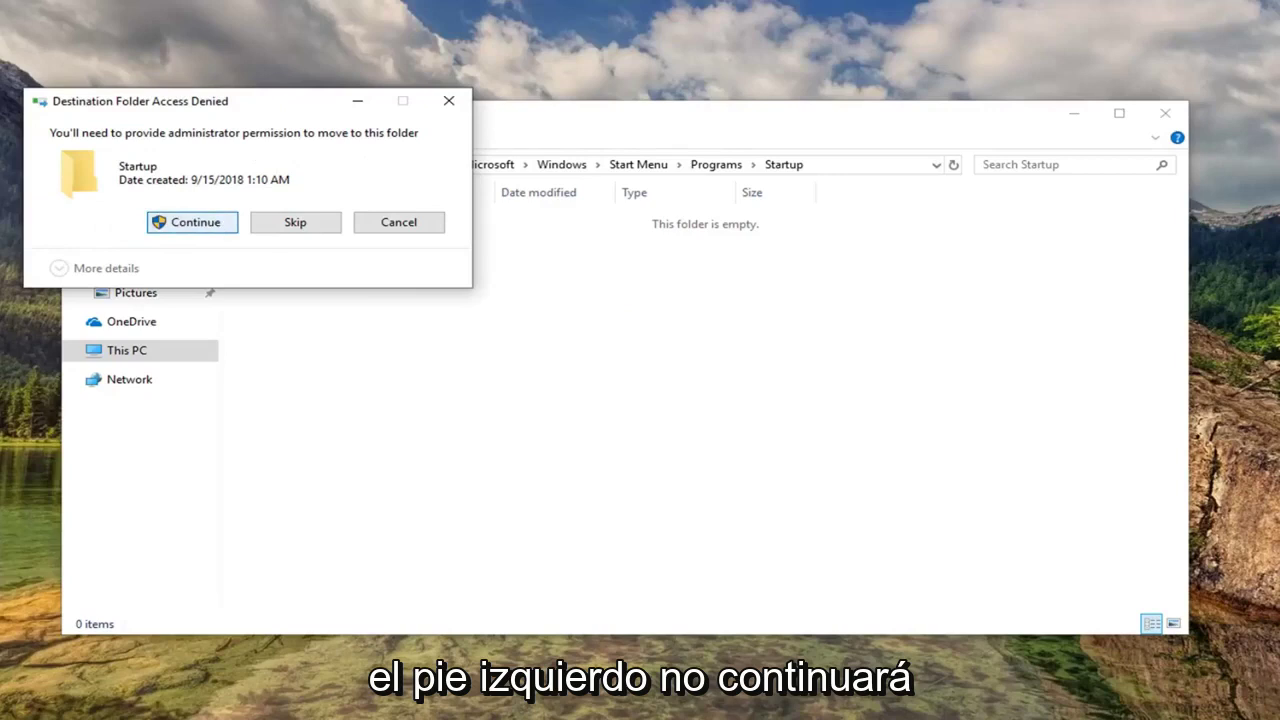
Step: Grant administrator permission so Battery Indicator lands in Startup, verify it, then close File Explorer
click(193, 222)
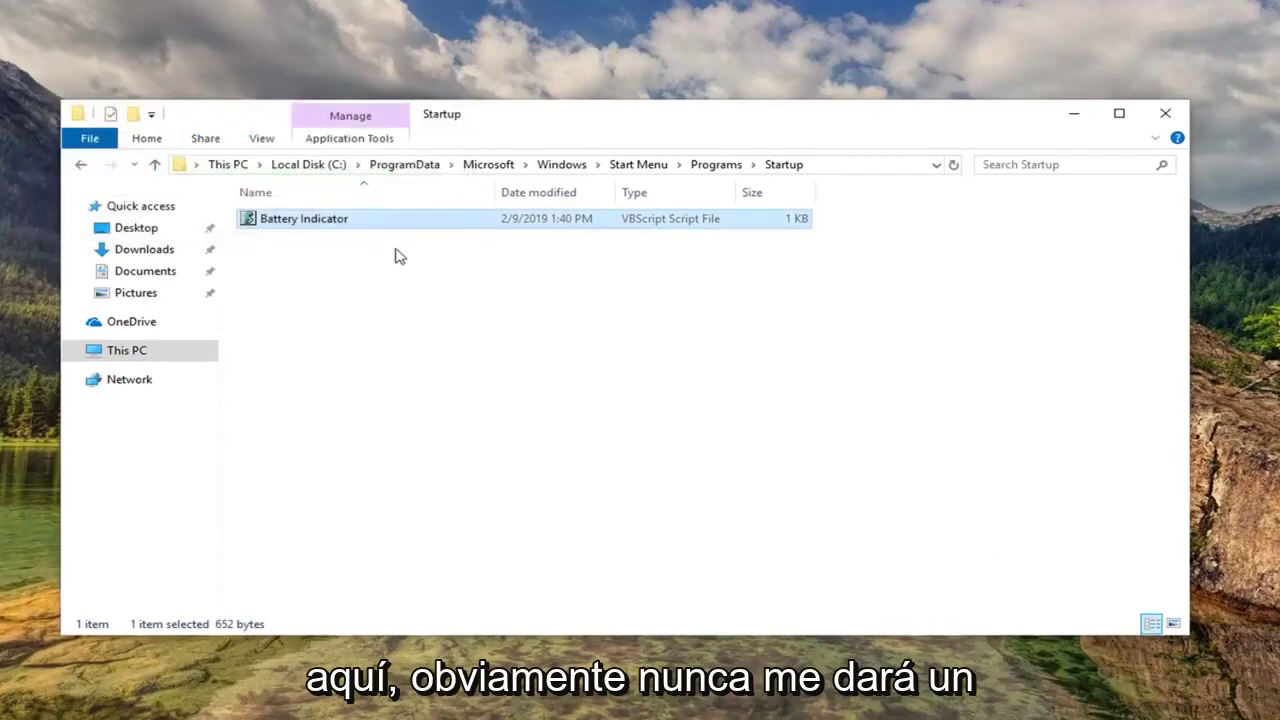
click(338, 263)
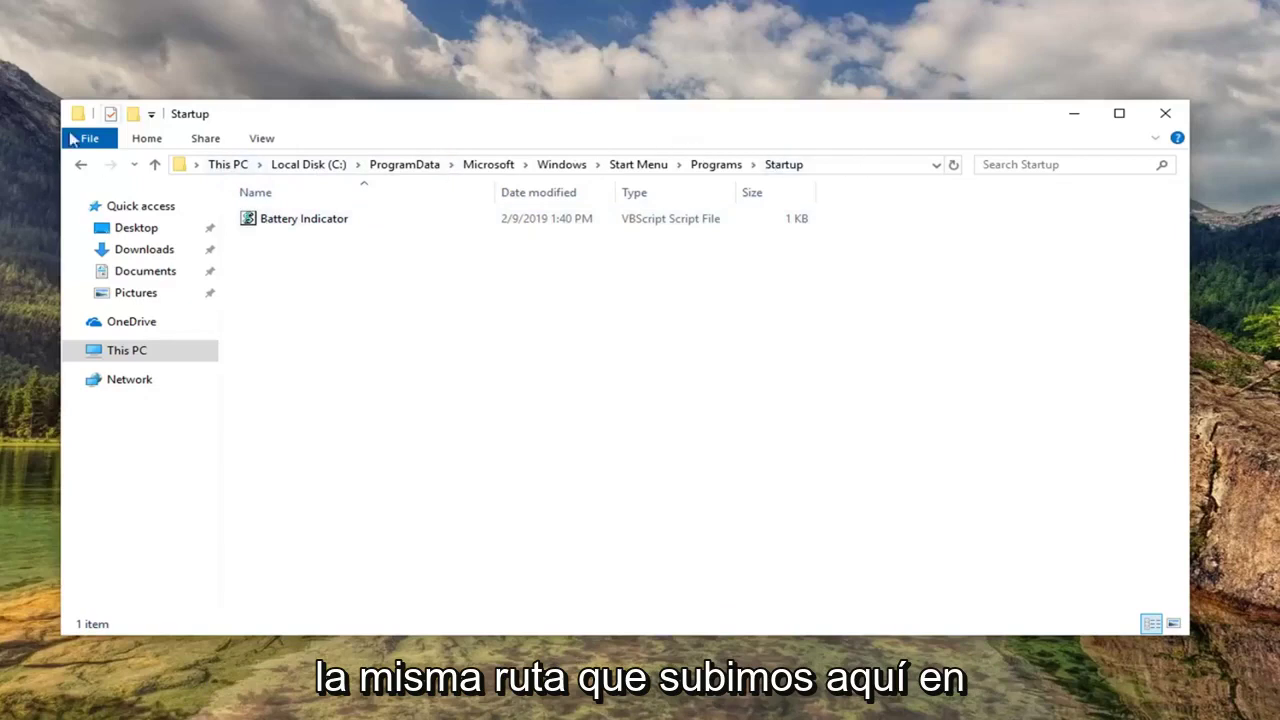
click(297, 230)
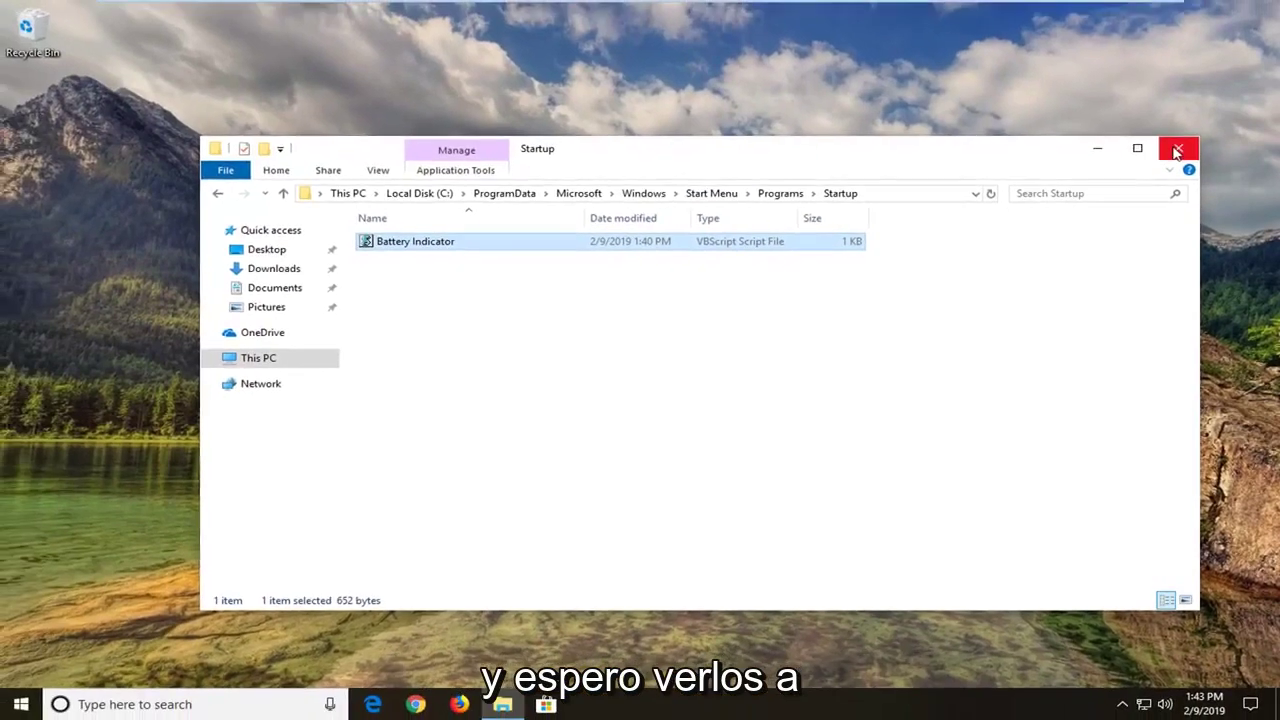
click(1172, 143)
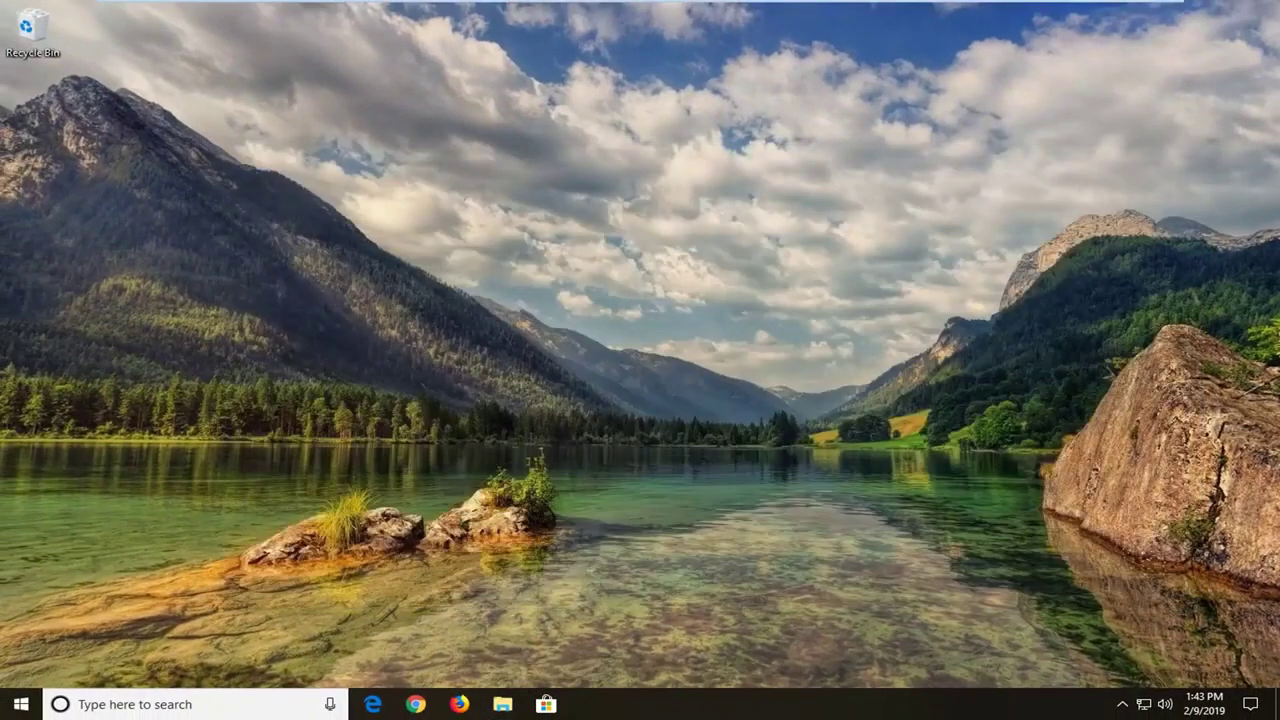